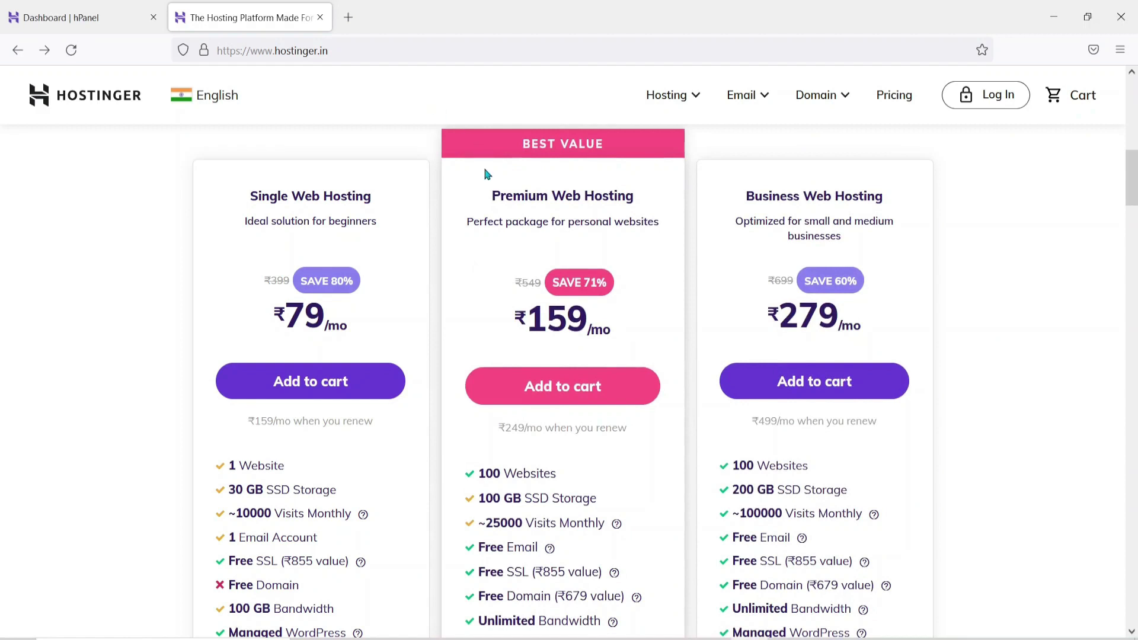
Browse the hosting plans page and look through the list of hosting product types
scroll(320, 142, "down", 2)
scroll(321, 142, "down", 1)
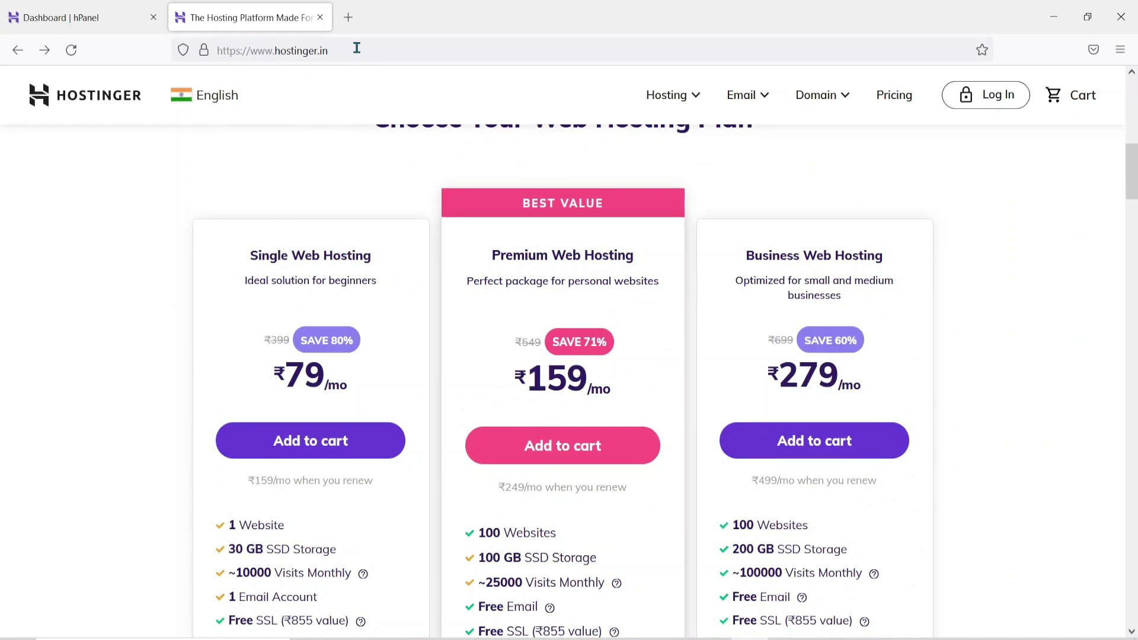
scroll(335, 145, "up", 2)
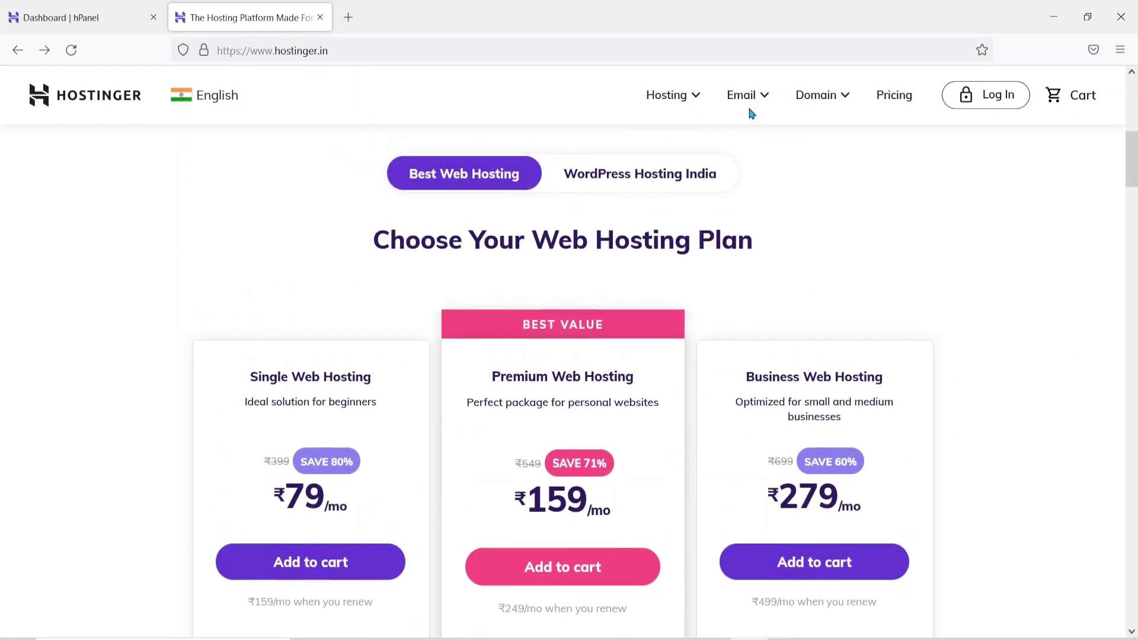
scroll(799, 211, "up", 7)
scroll(776, 214, "down", 8)
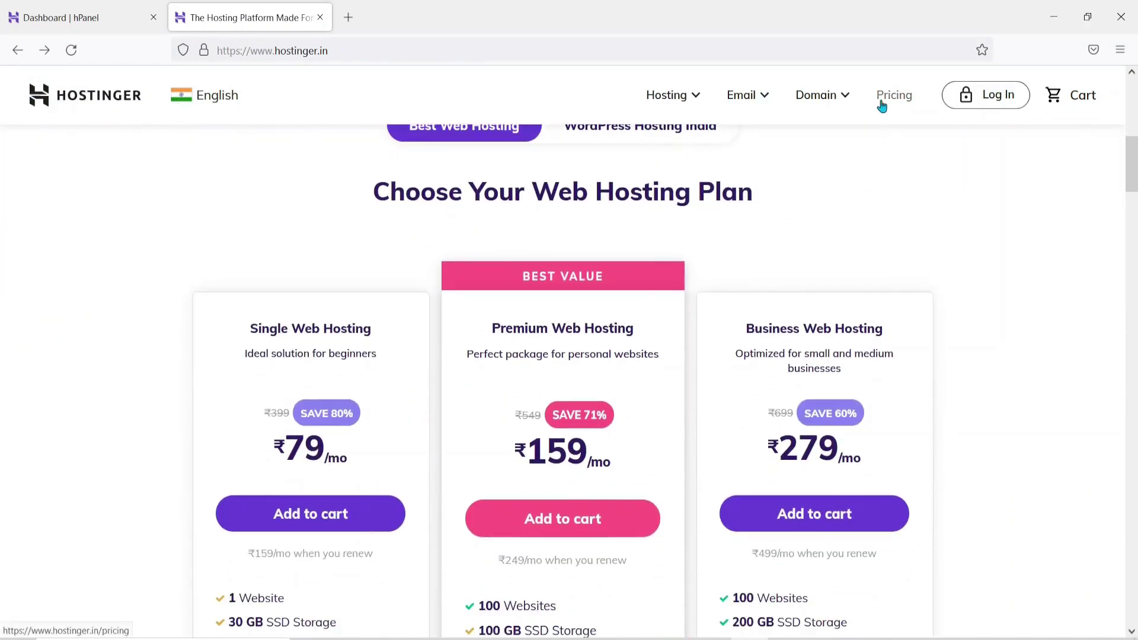
left_click(692, 102)
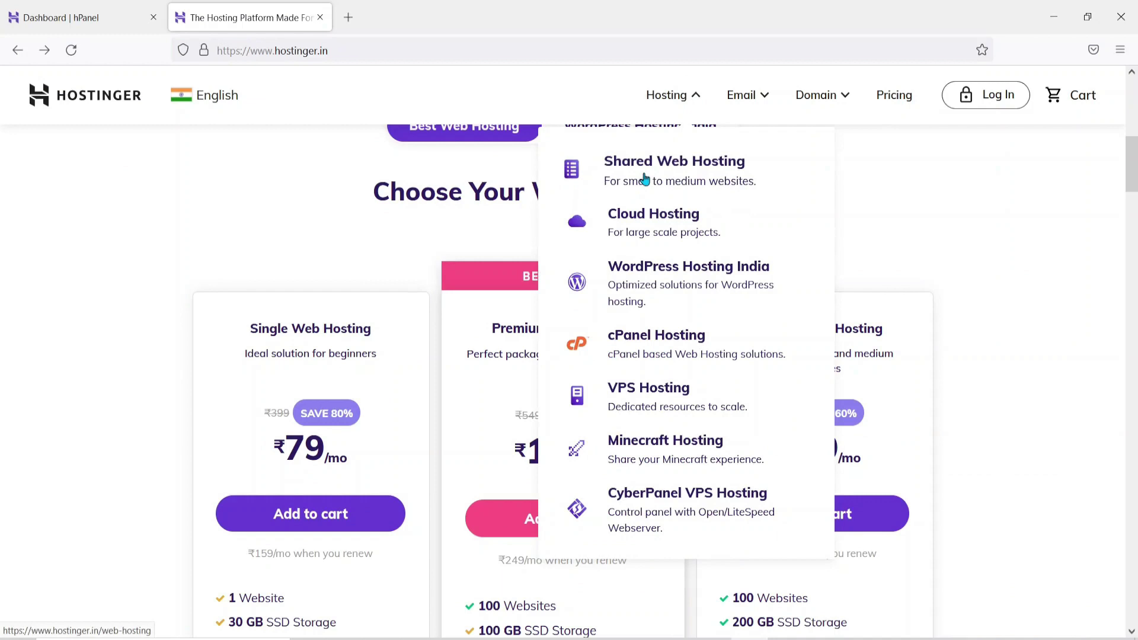
left_click(303, 259)
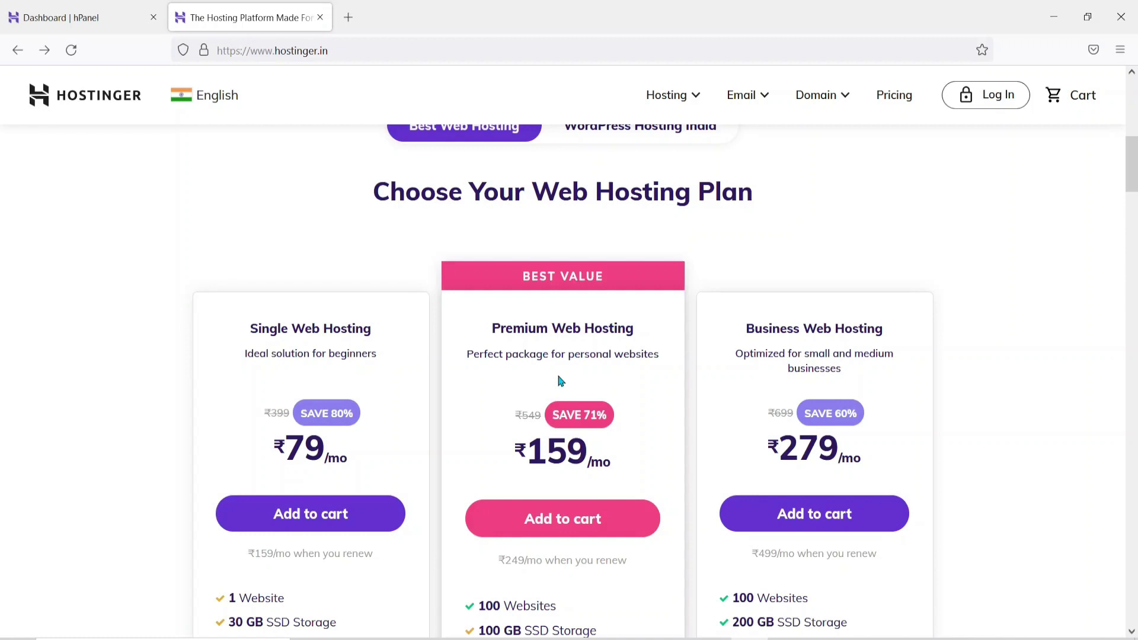
Compare Business (₹279/mo) and Premium (₹159/mo) plans, then add Business Web Hosting to the cart
scroll(561, 381, "down", 2)
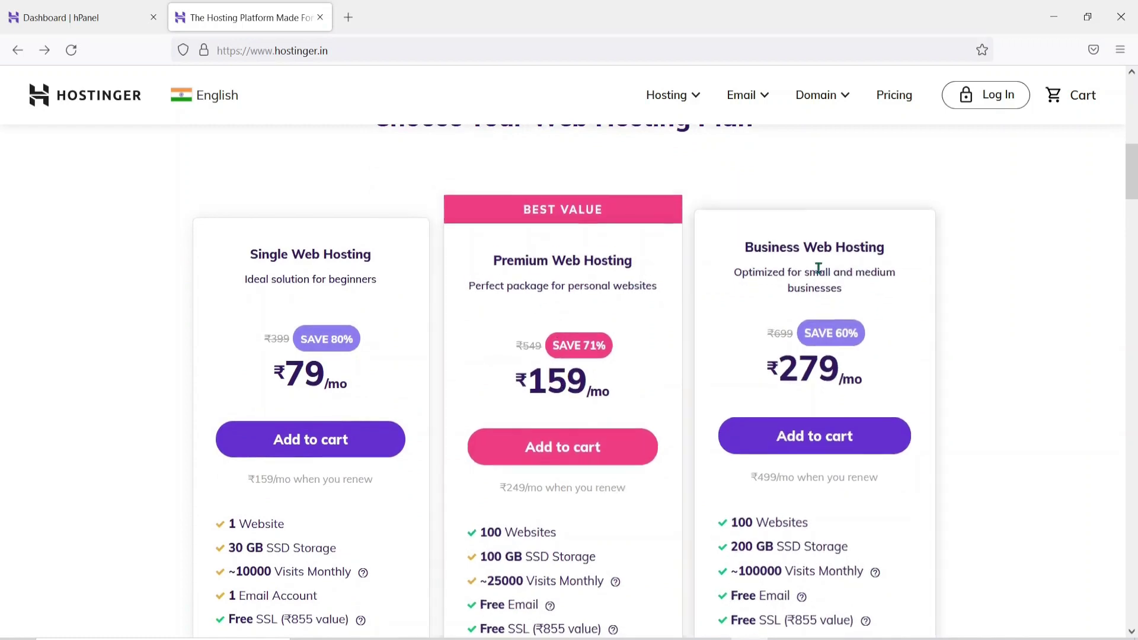
left_click_drag(742, 245, 897, 257)
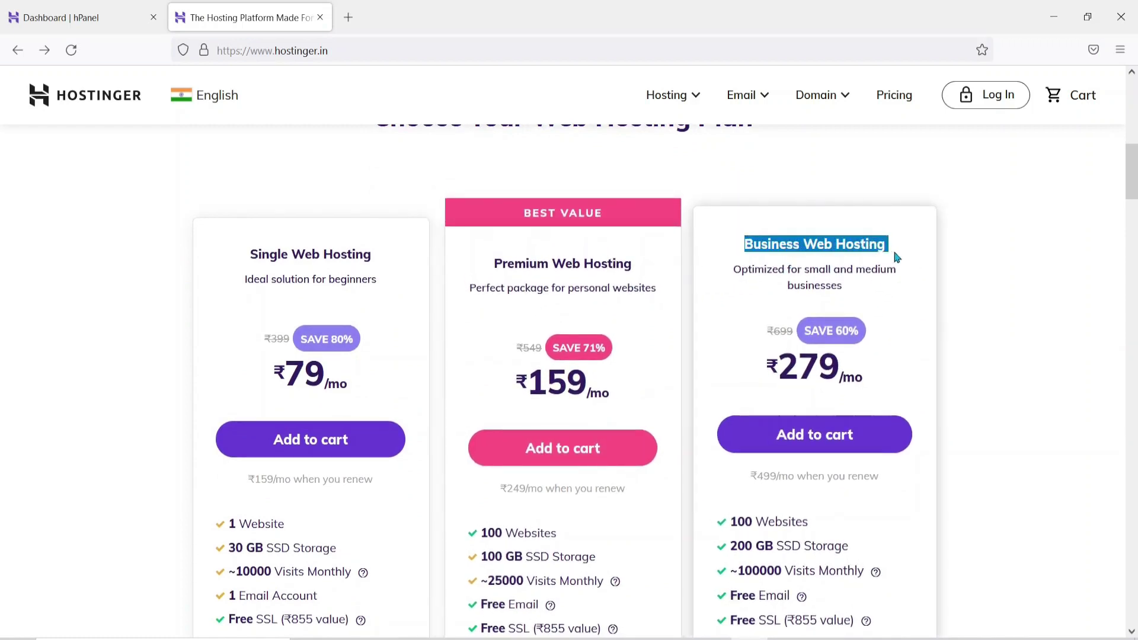
scroll(896, 258, "down", 1)
left_click_drag(807, 461, 732, 466)
left_click_drag(765, 304, 898, 319)
left_click(898, 319)
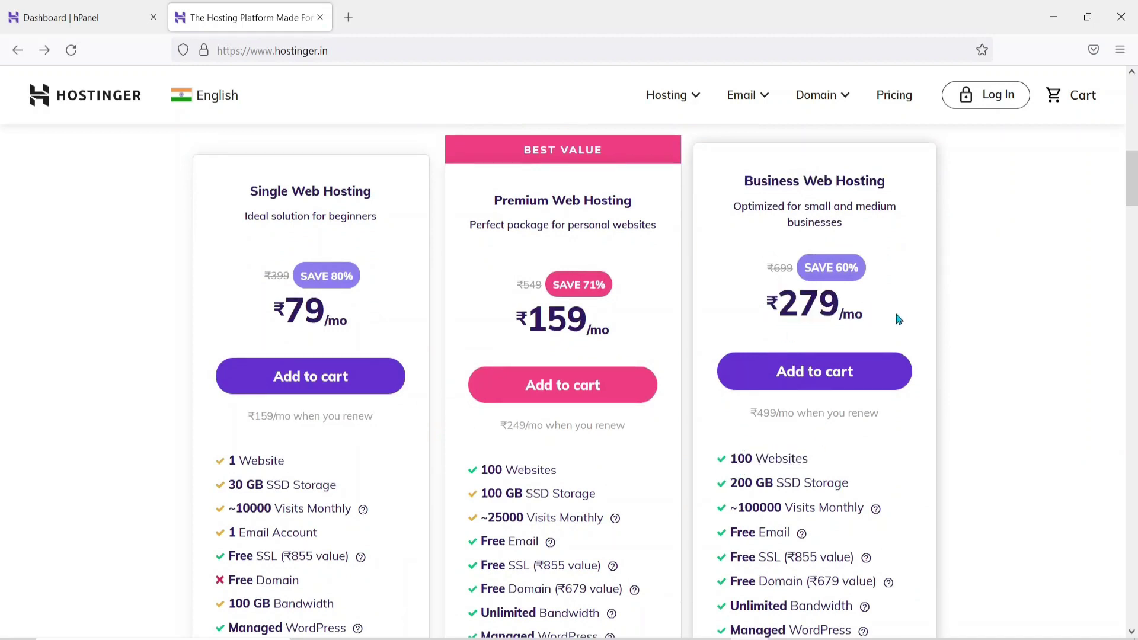
scroll(953, 374, "down", 1)
scroll(955, 373, "up", 1)
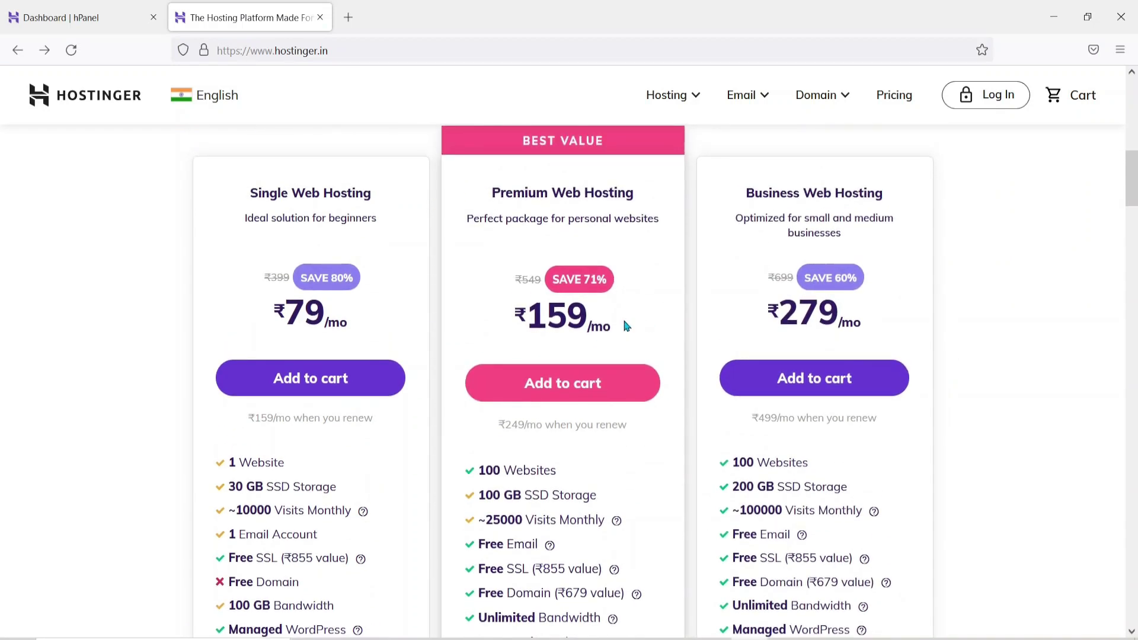
left_click_drag(627, 326, 506, 320)
scroll(586, 419, "down", 2)
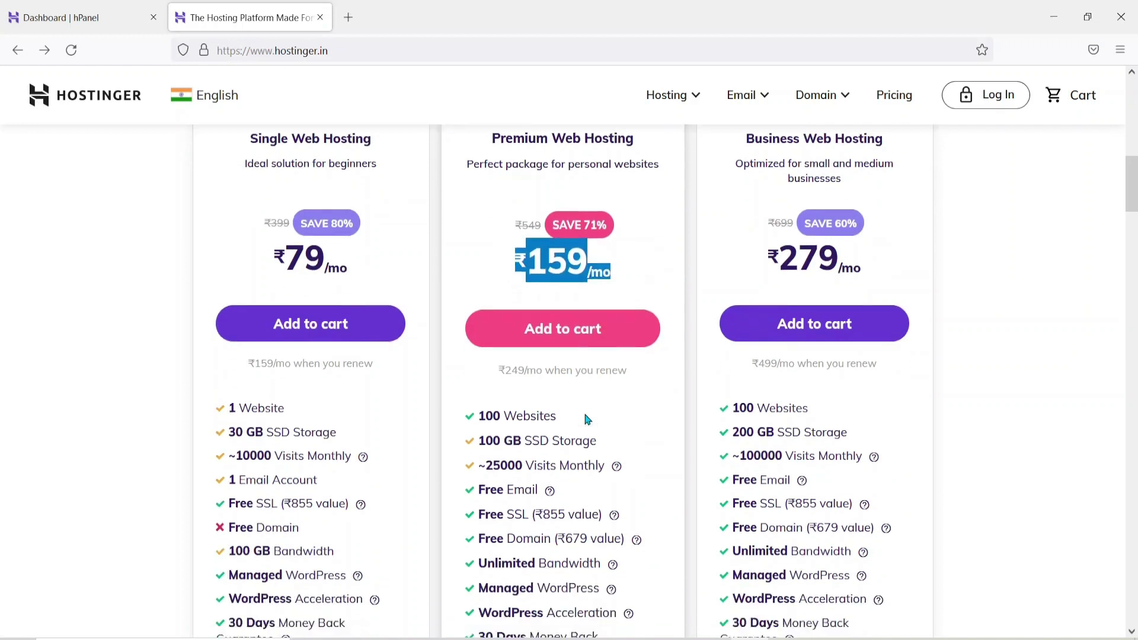
left_click(840, 301)
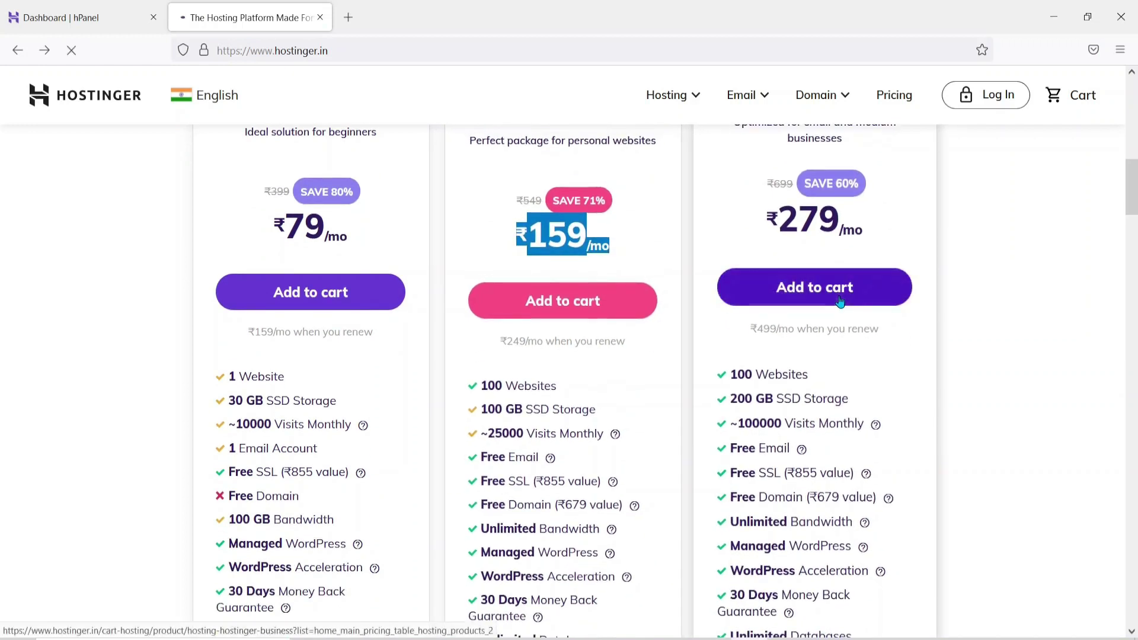
Review the cart's initial ₹13,392 subtotal for Business Web Hosting
scroll(953, 396, "down", 2)
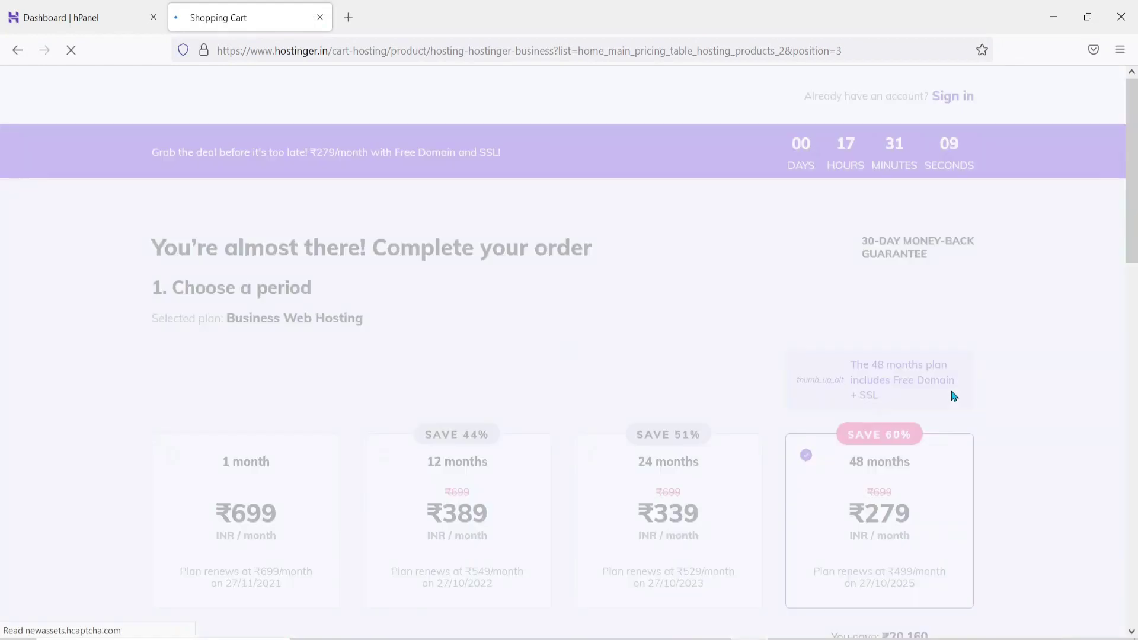
scroll(953, 396, "down", 3)
scroll(952, 396, "down", 1)
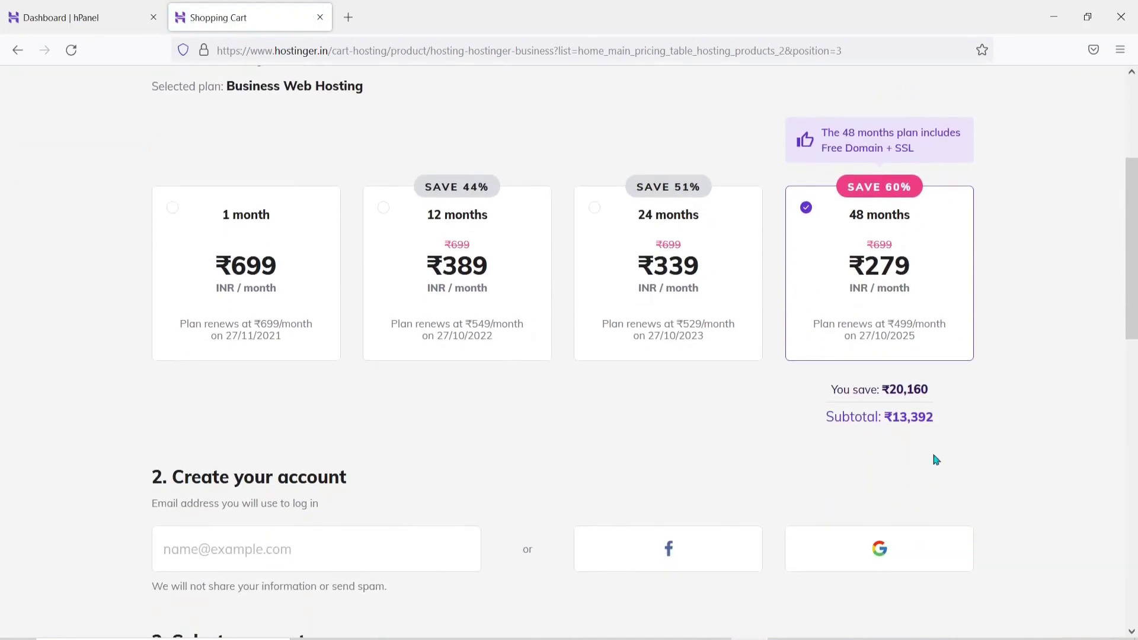
scroll(729, 389, "up", 3)
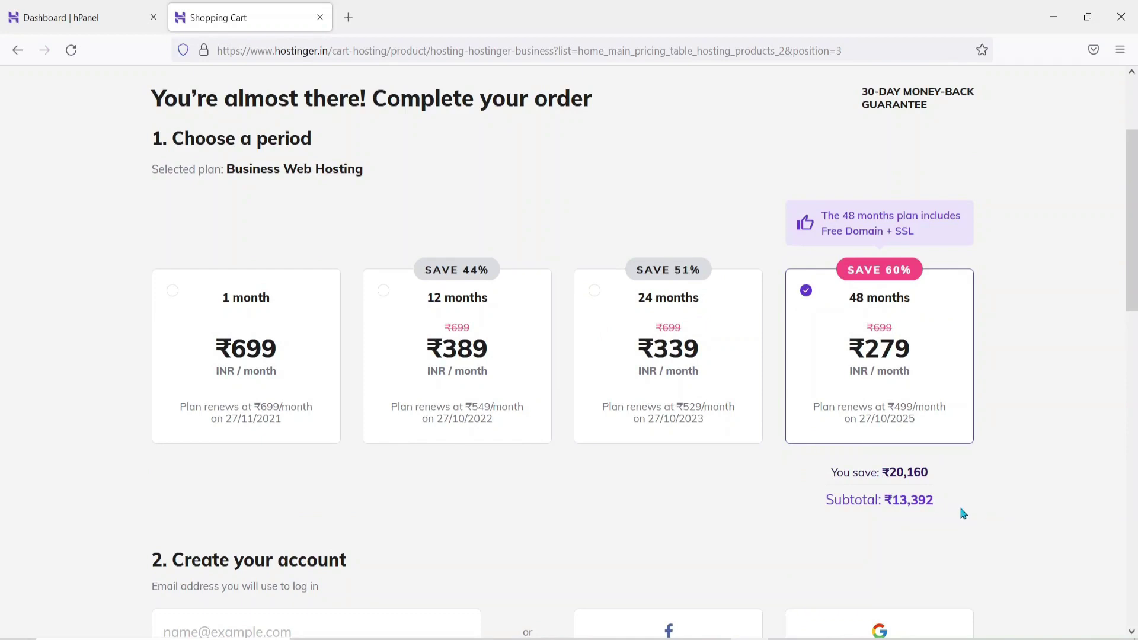
left_click_drag(962, 514, 889, 501)
left_click(1003, 411)
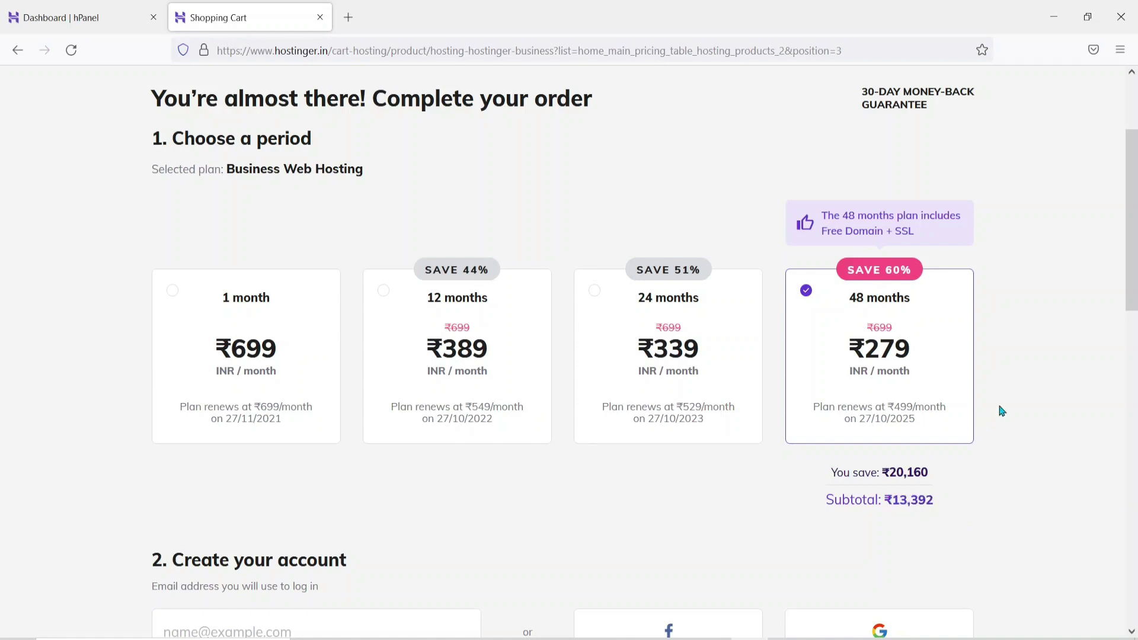
Switch the billing period from 12 months to 24 months, giving a ₹8,136 subtotal
left_click(490, 363)
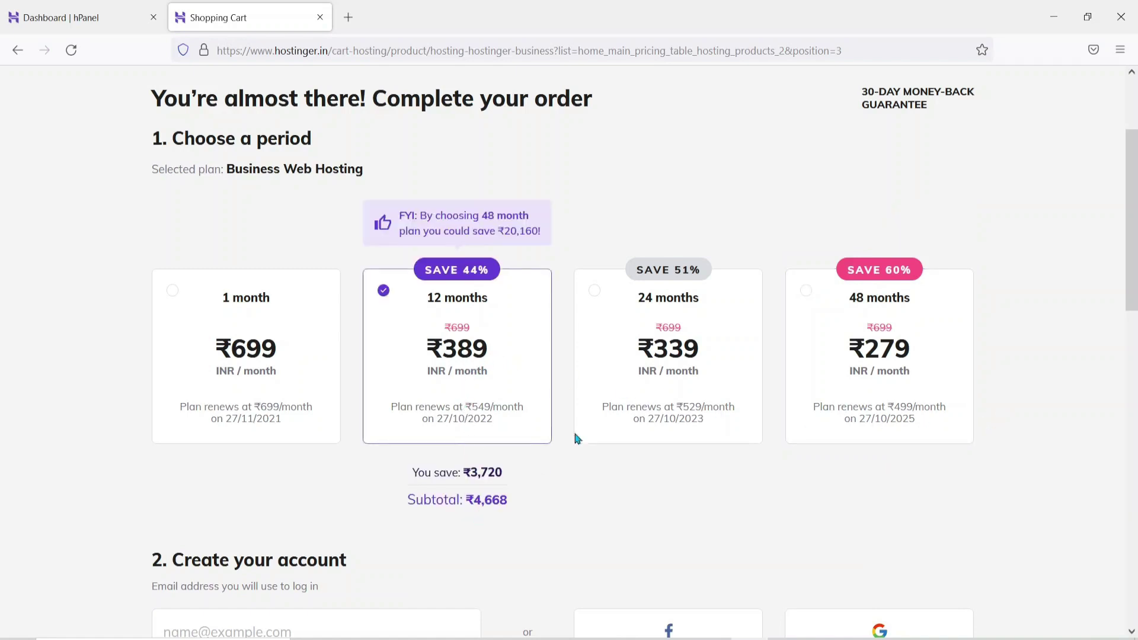
left_click(670, 386)
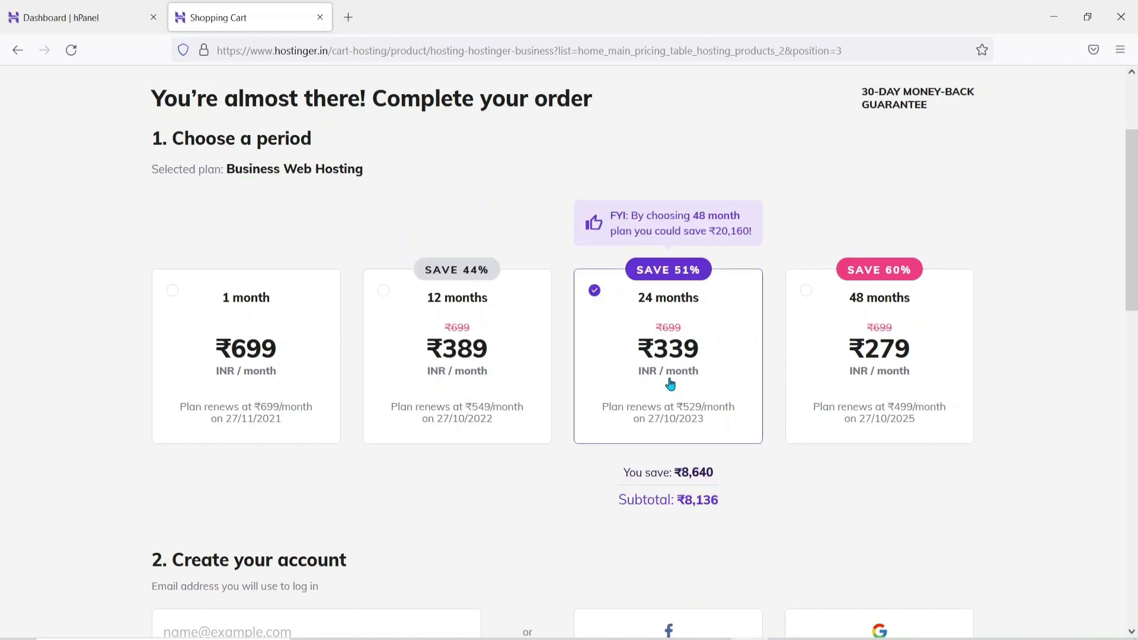
scroll(558, 381, "up", 1)
scroll(559, 381, "up", 2)
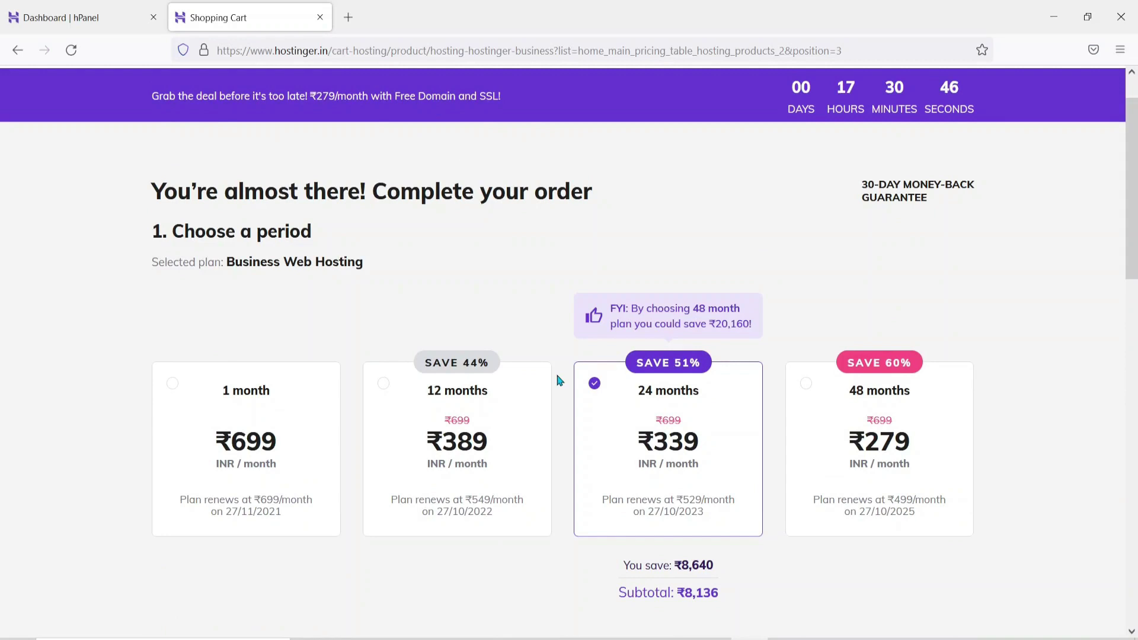
scroll(558, 380, "down", 3)
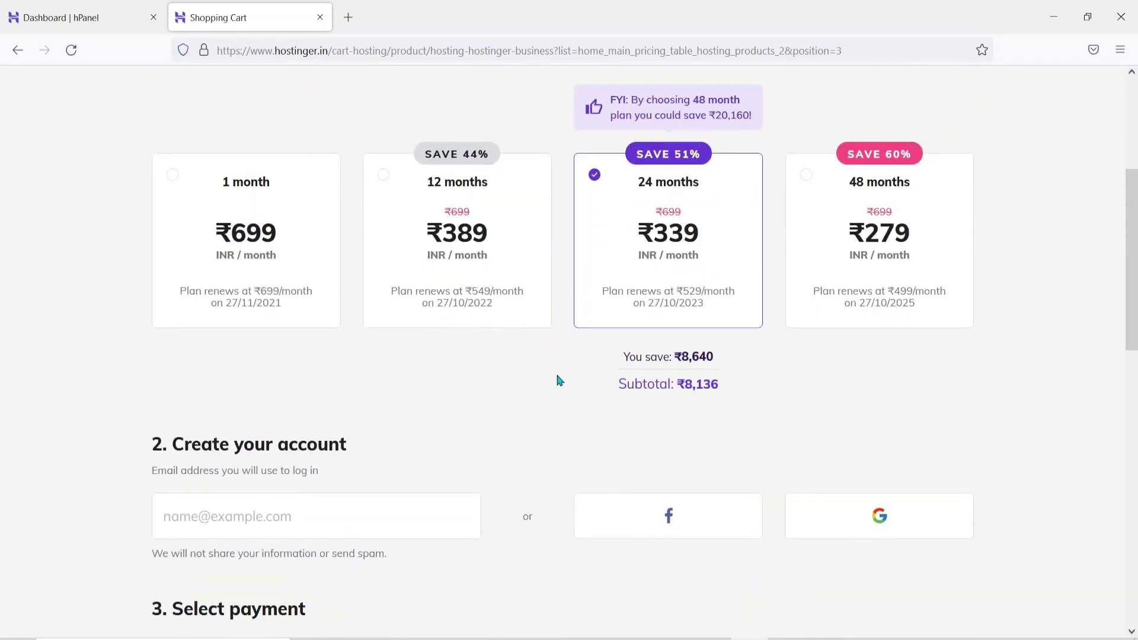
scroll(557, 380, "down", 5)
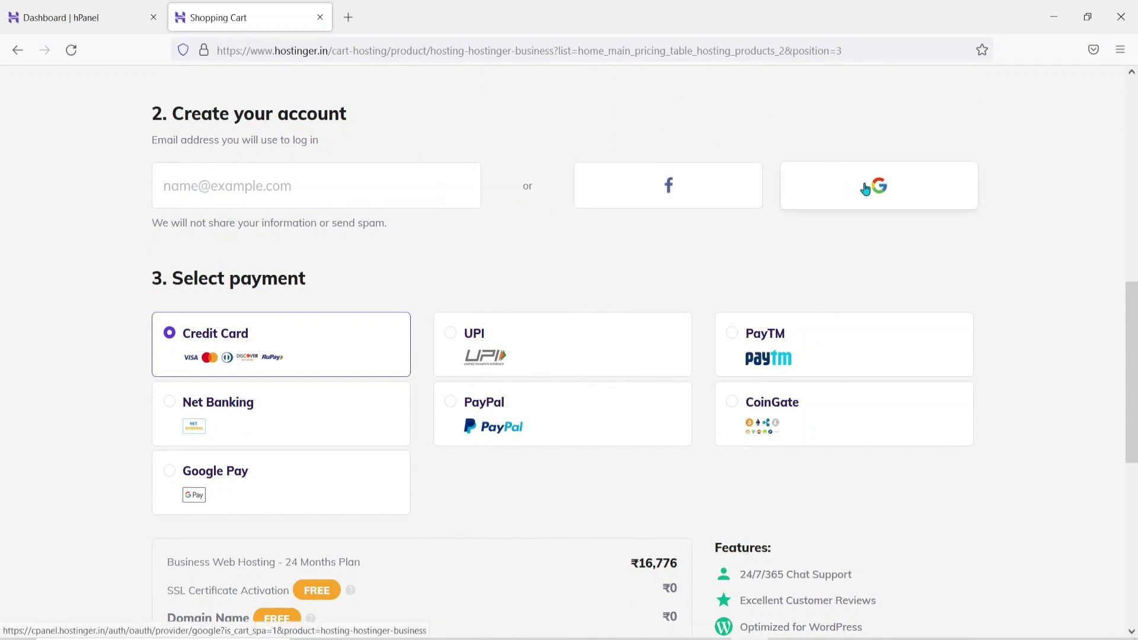
Try Net Banking, Credit Card and UPI, and settle on PayTM as the payment method
scroll(440, 307, "down", 2)
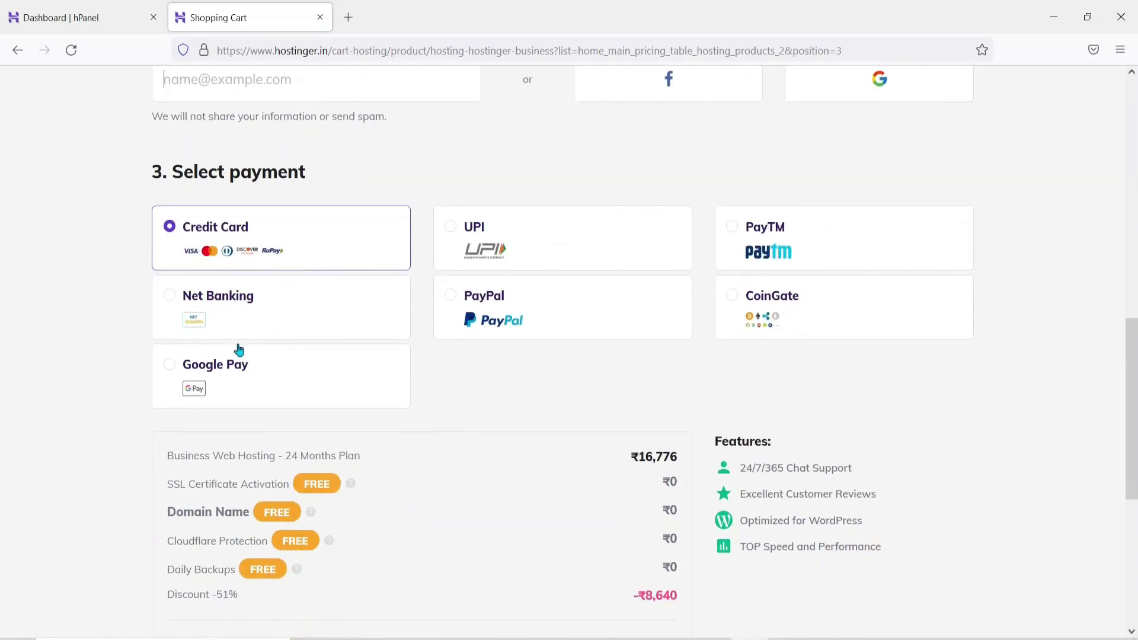
left_click(301, 312)
left_click(293, 244)
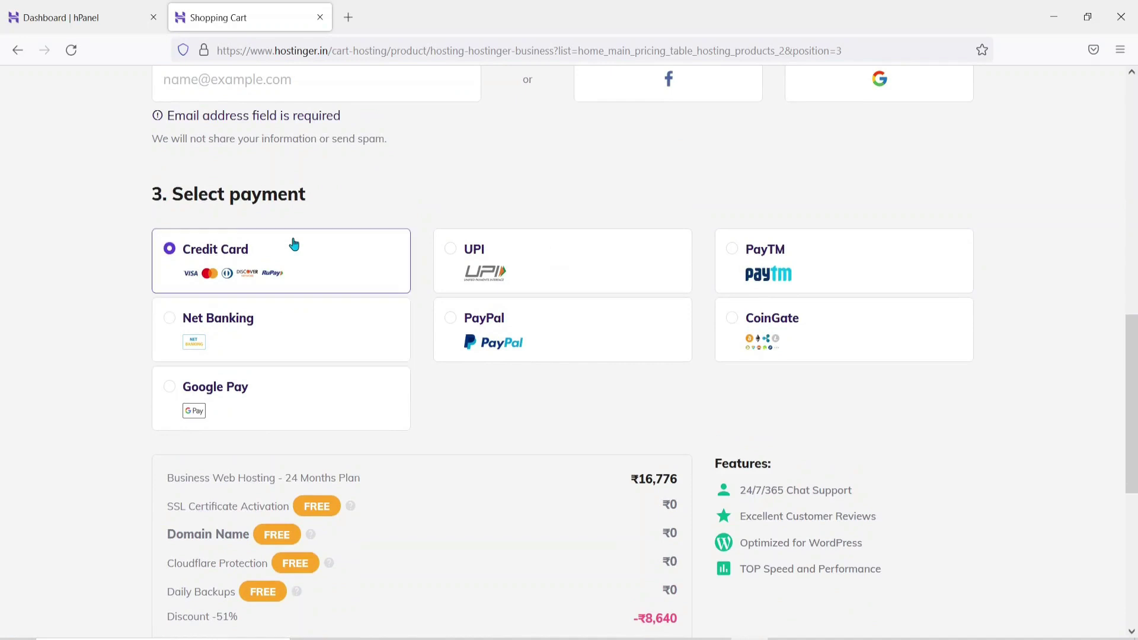
left_click(634, 245)
left_click(795, 253)
Review the order summary: free SSL, Cloudflare Protection, ₹1,464 taxes, ₹9,600 total
scroll(509, 389, "down", 1)
scroll(509, 389, "down", 4)
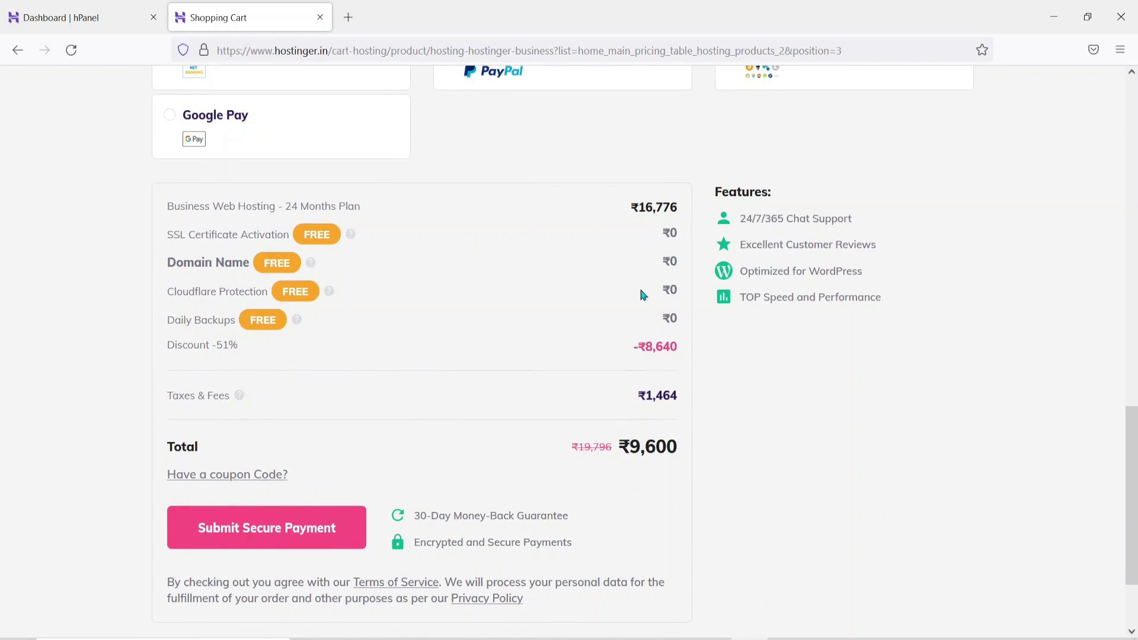
scroll(643, 295, "down", 1)
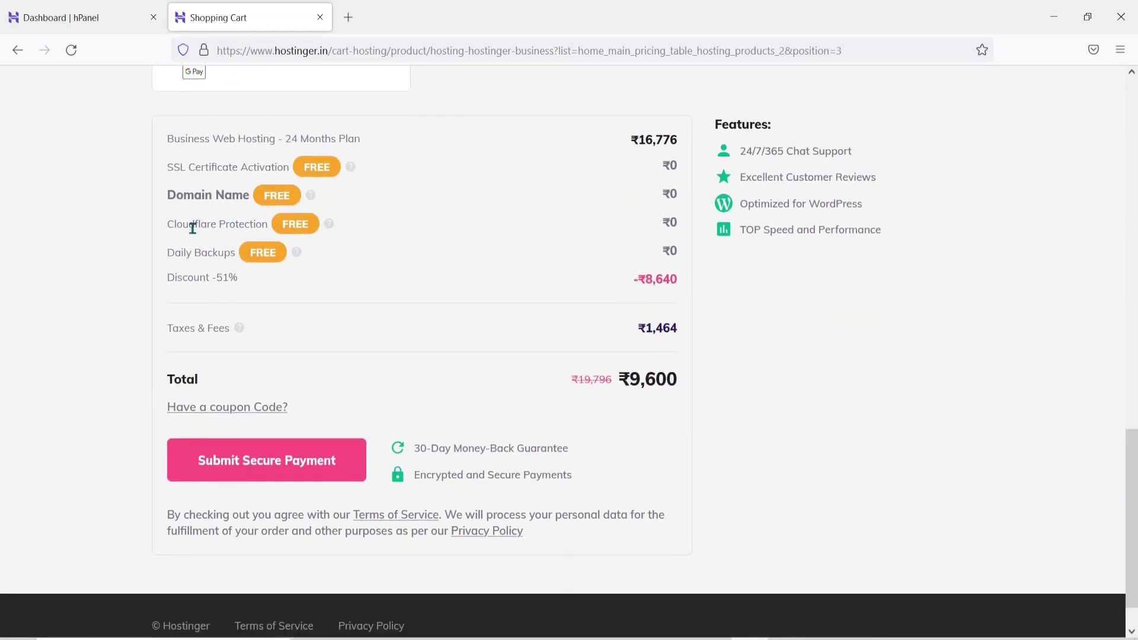
left_click_drag(168, 229, 259, 229)
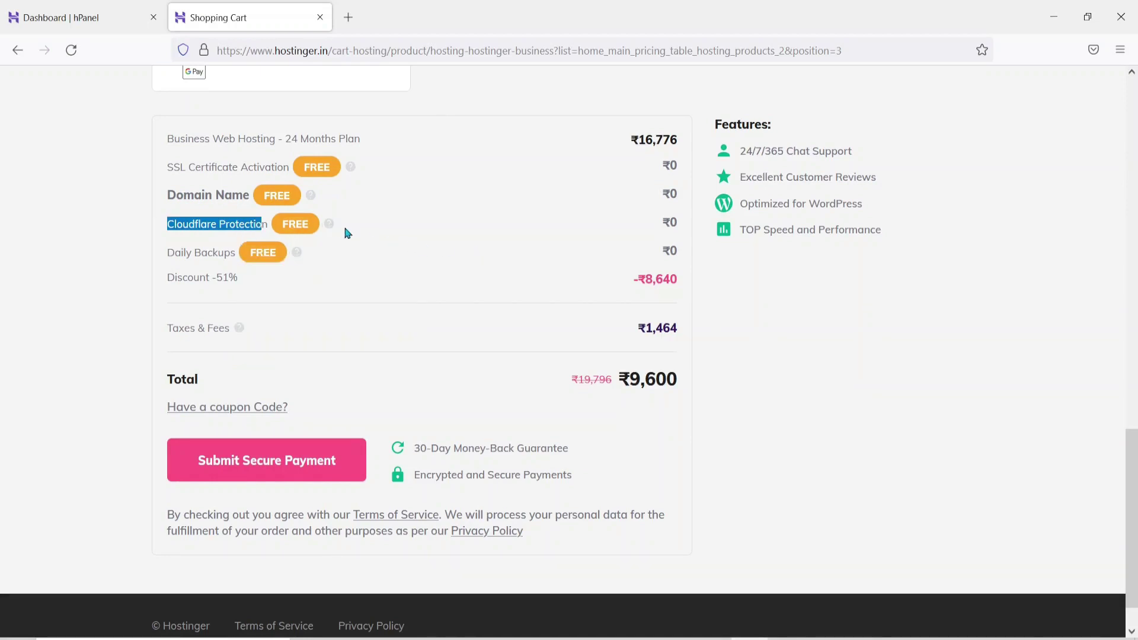
mouse_move(331, 227)
mouse_move(350, 169)
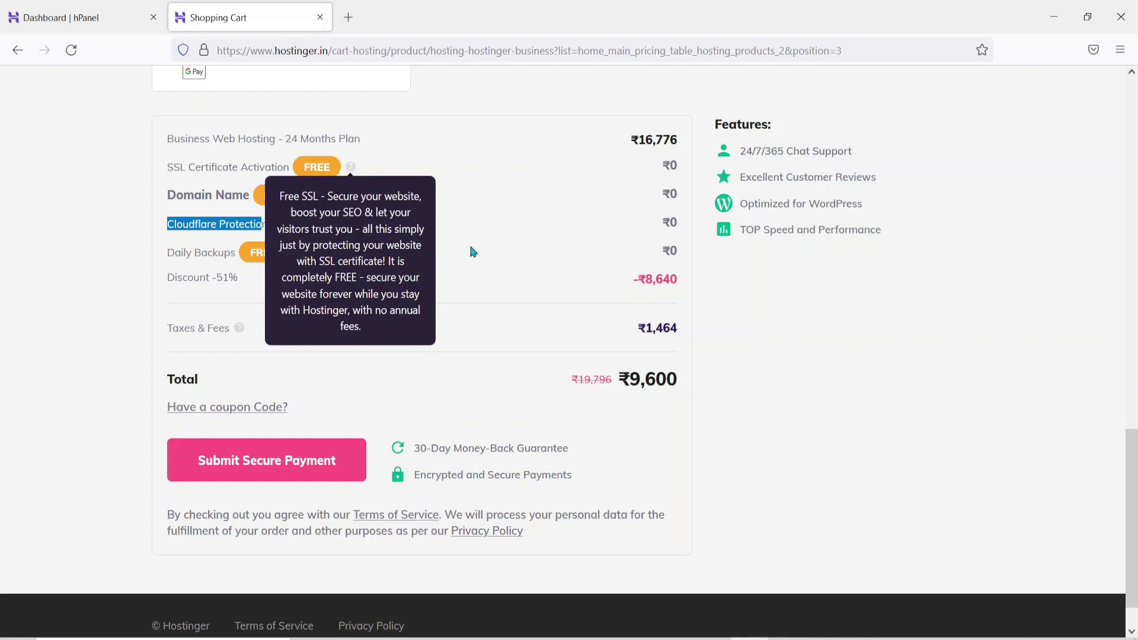
Scroll the cart to read the free SSL Certificate Activation details
scroll(518, 279, "down", 1)
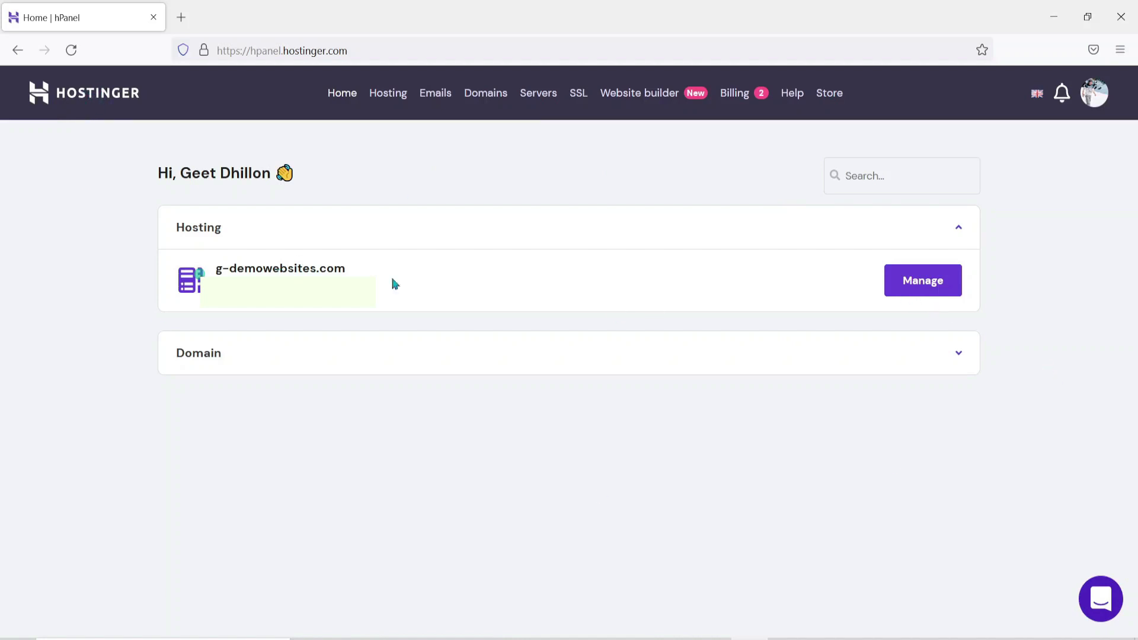
Open g-demowebsites.com hosting management and postpone the LiteSpeed offer with a reminder
left_click(928, 287)
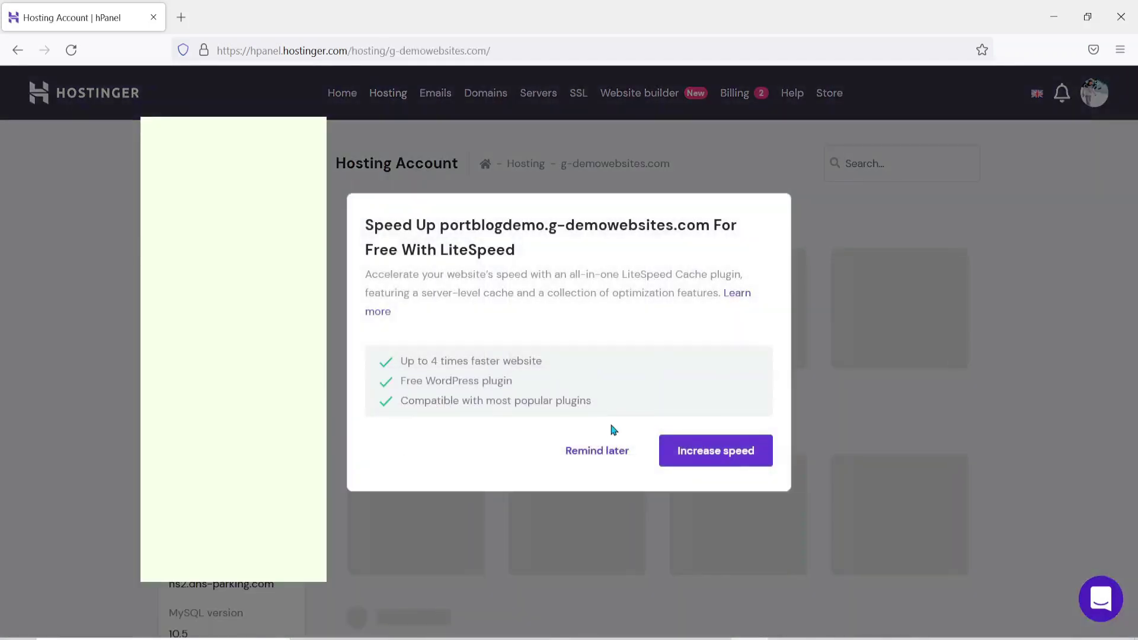
left_click(599, 452)
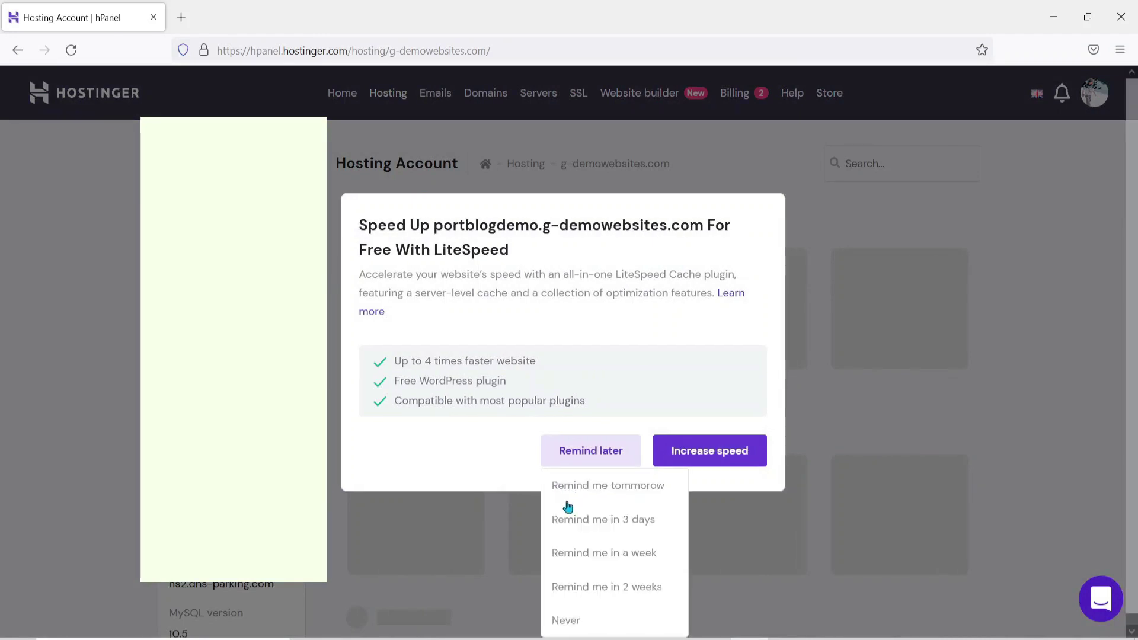
left_click(511, 500)
Find the Website tools section and launch the Auto Installer
scroll(503, 511, "down", 8)
scroll(503, 514, "down", 9)
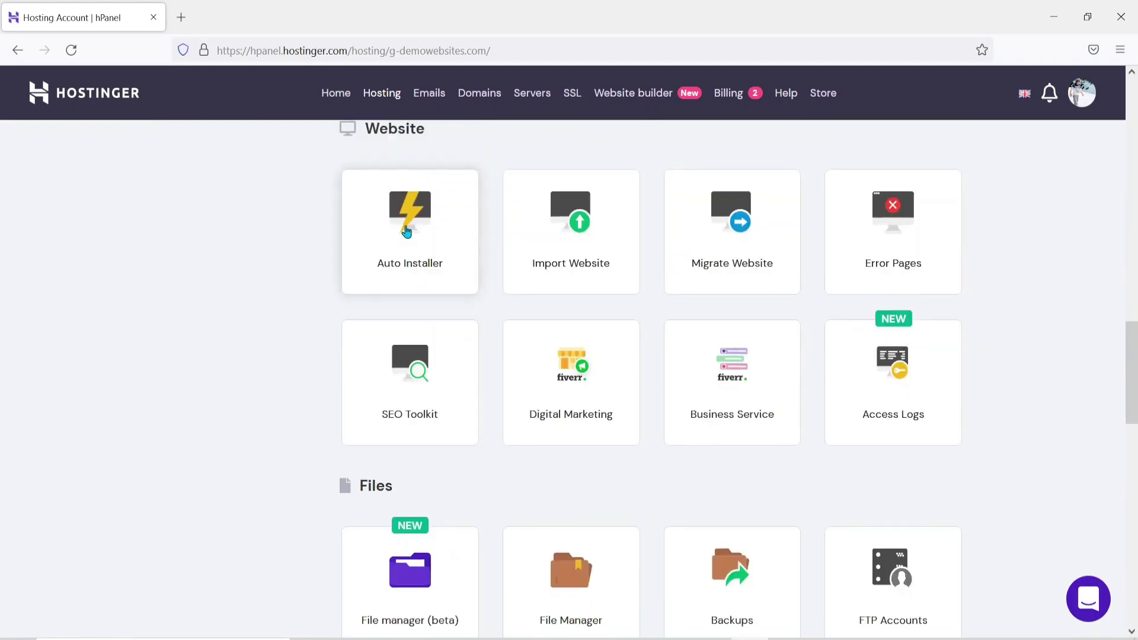
scroll(351, 211, "up", 1)
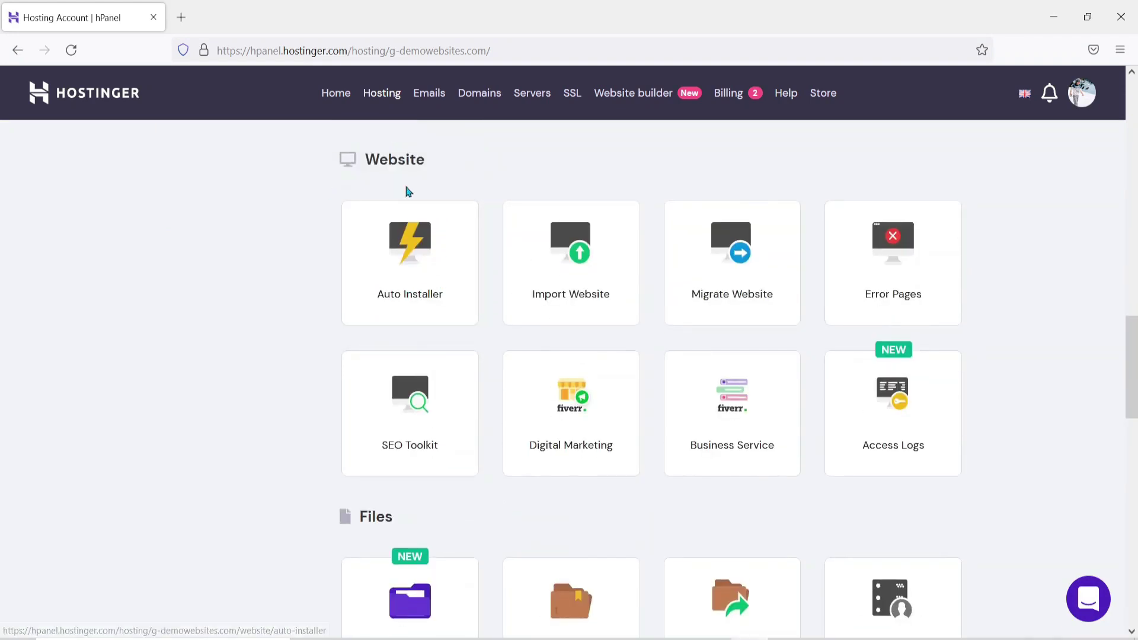
left_click(432, 274)
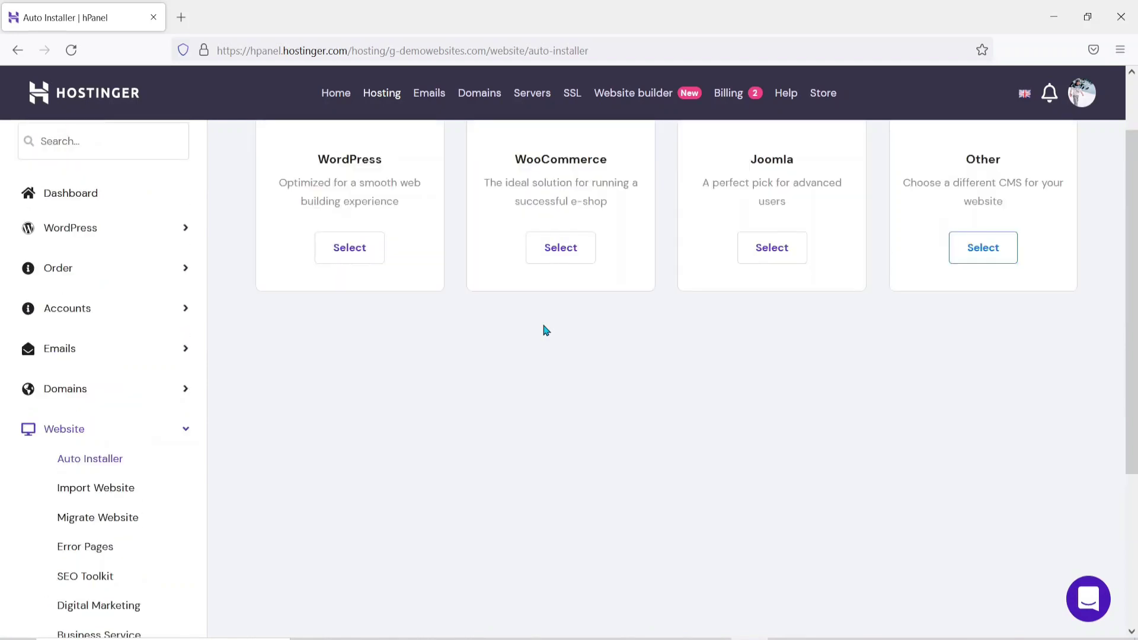
Select WordPress from the CMS options to start a new install on g-demowebsites.com
scroll(545, 330, "down", 1)
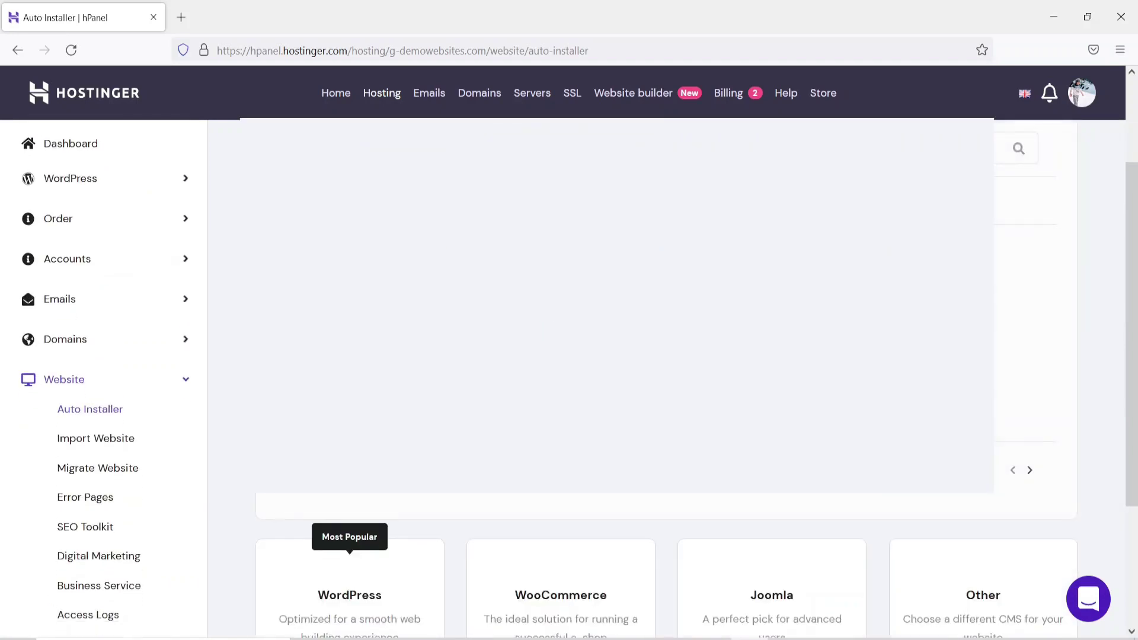
scroll(546, 330, "down", 4)
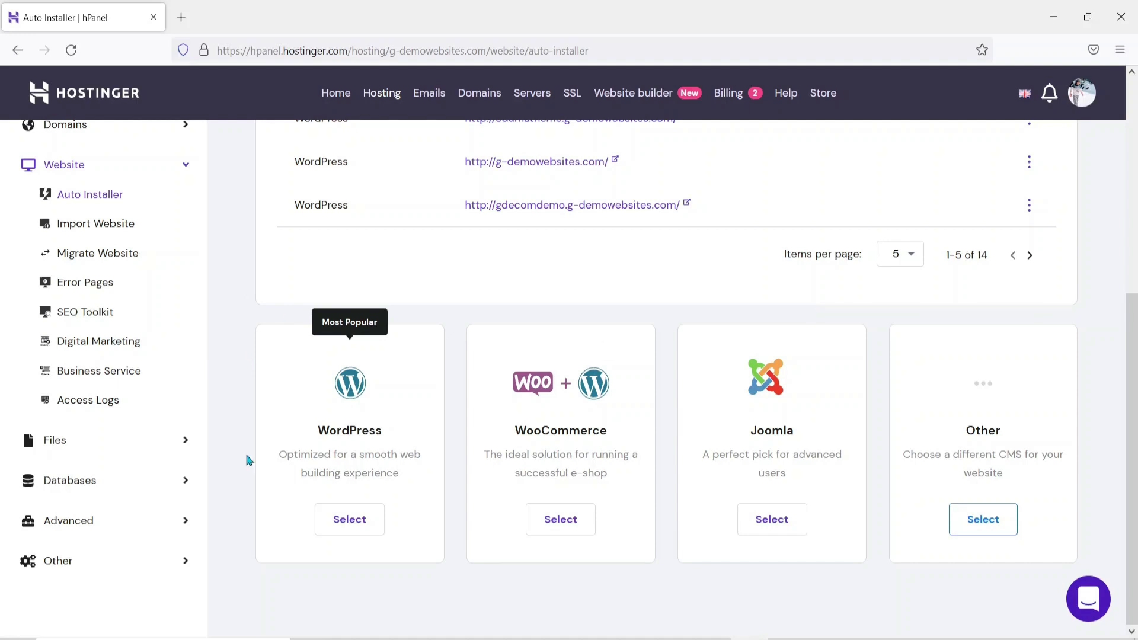
left_click(346, 526)
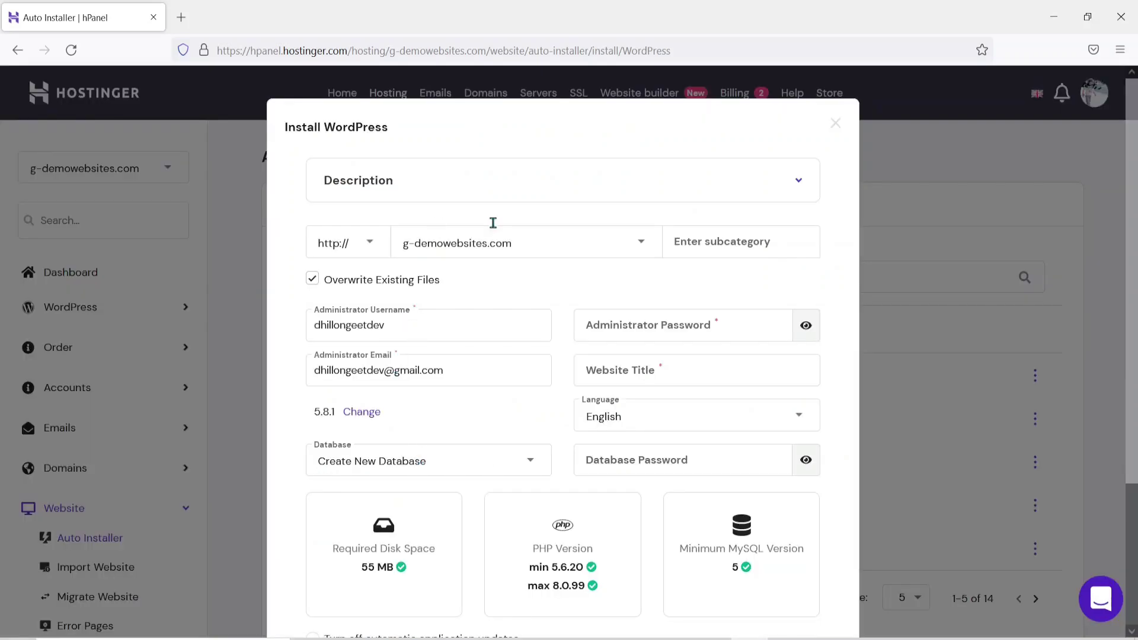
Enter a new administrator e-mail, shorten the admin username, and generate a random password
left_click(447, 327)
triple_click(392, 374)
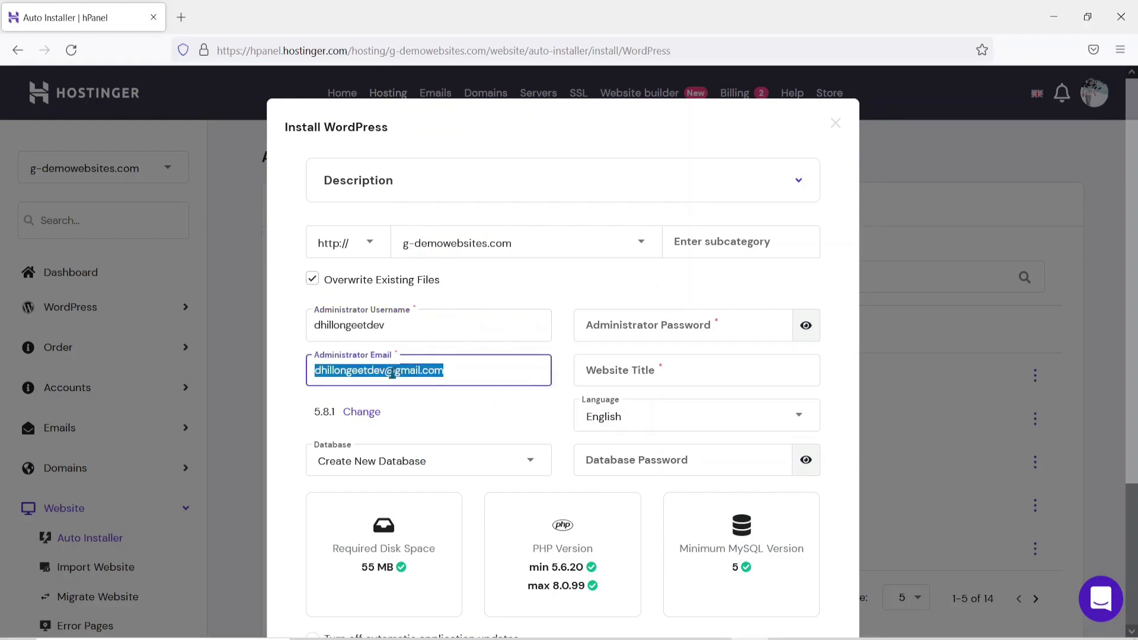
type("gd_test")
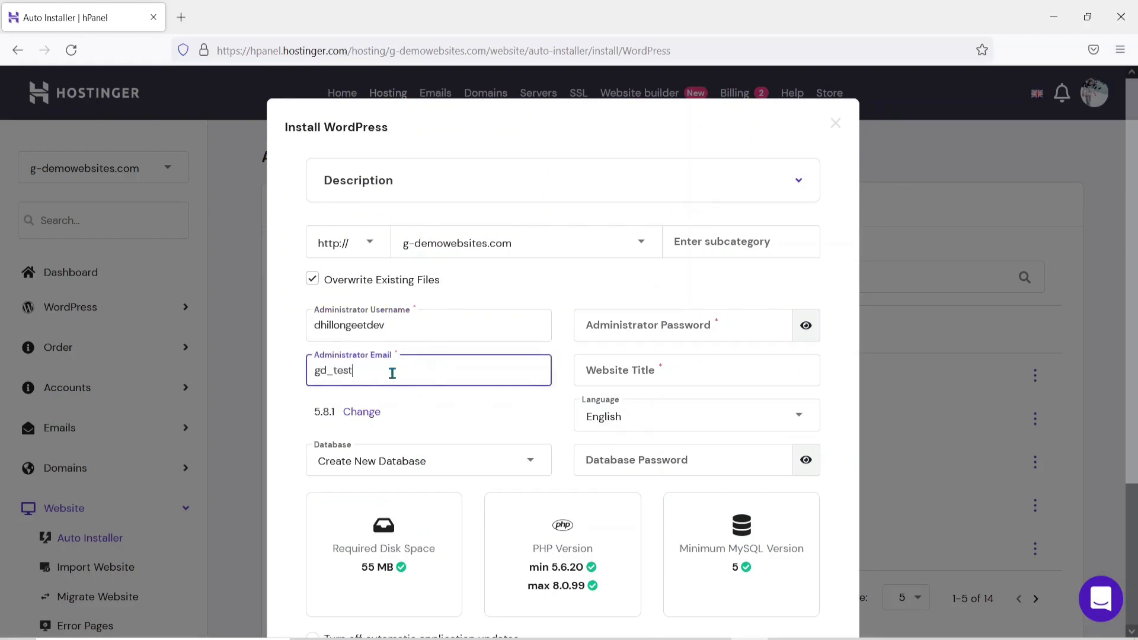
left_click(393, 325)
key("BackSpace")
key("BackSpace")
key("BackSpace")
left_click(677, 332)
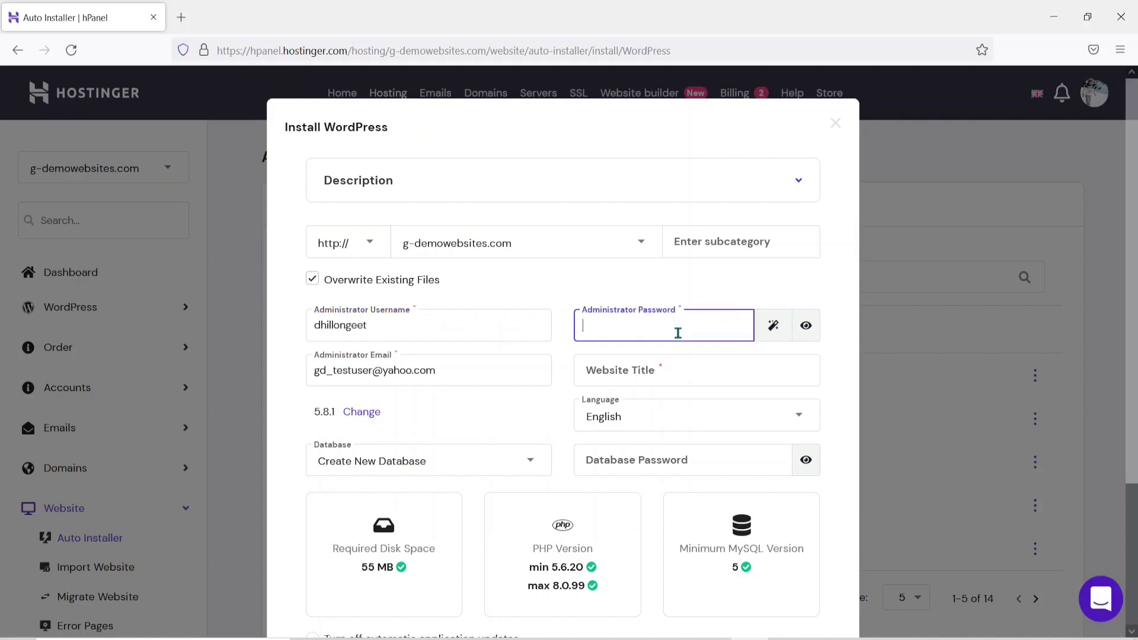
left_click(773, 326)
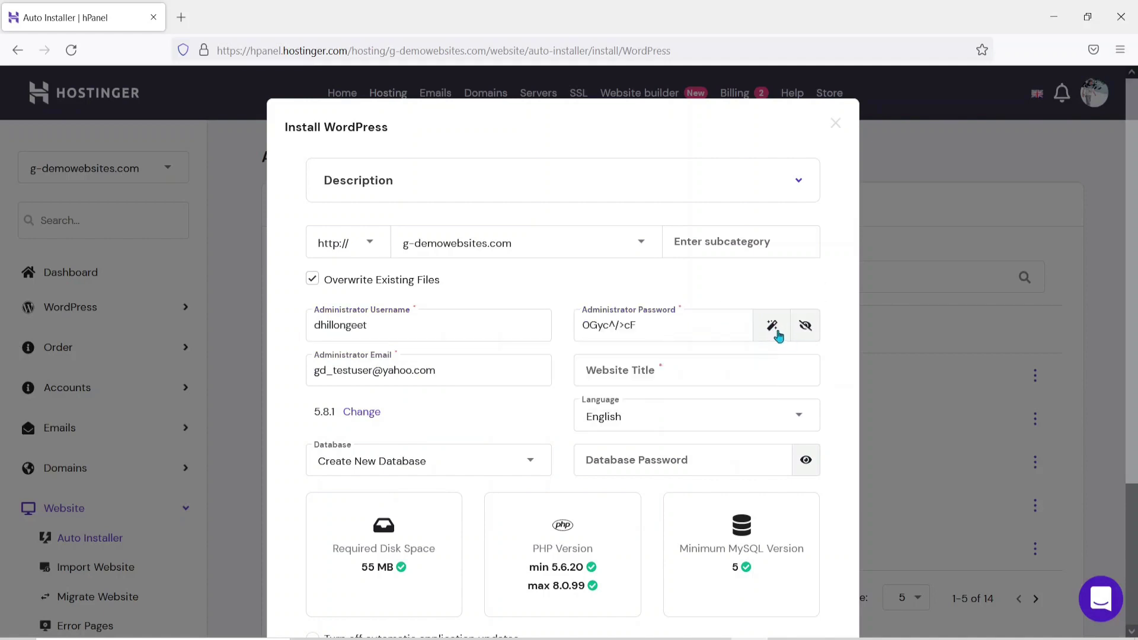
key("ctrl+a")
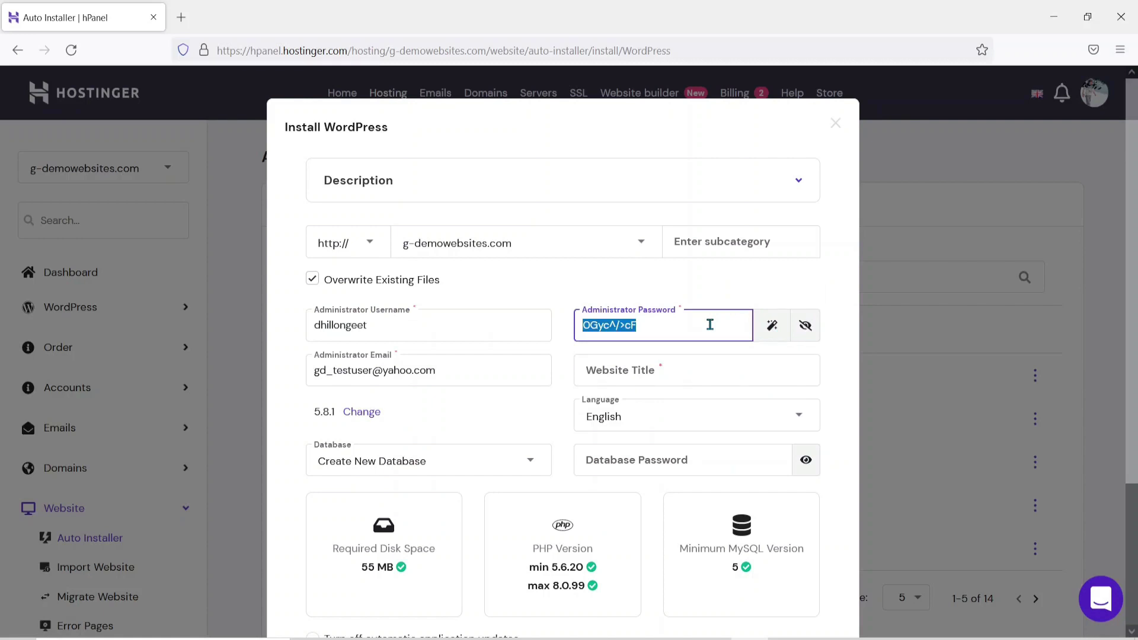
Set the website title to 'My Site' and start the WordPress installation
left_click(642, 373)
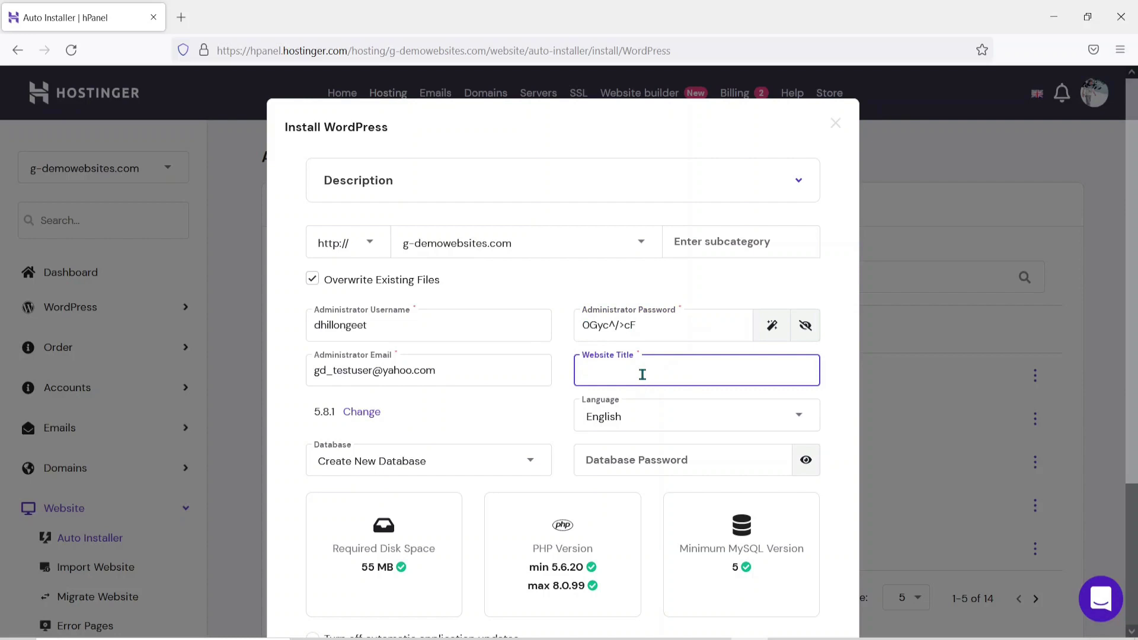
type("My S")
key("BackSpace")
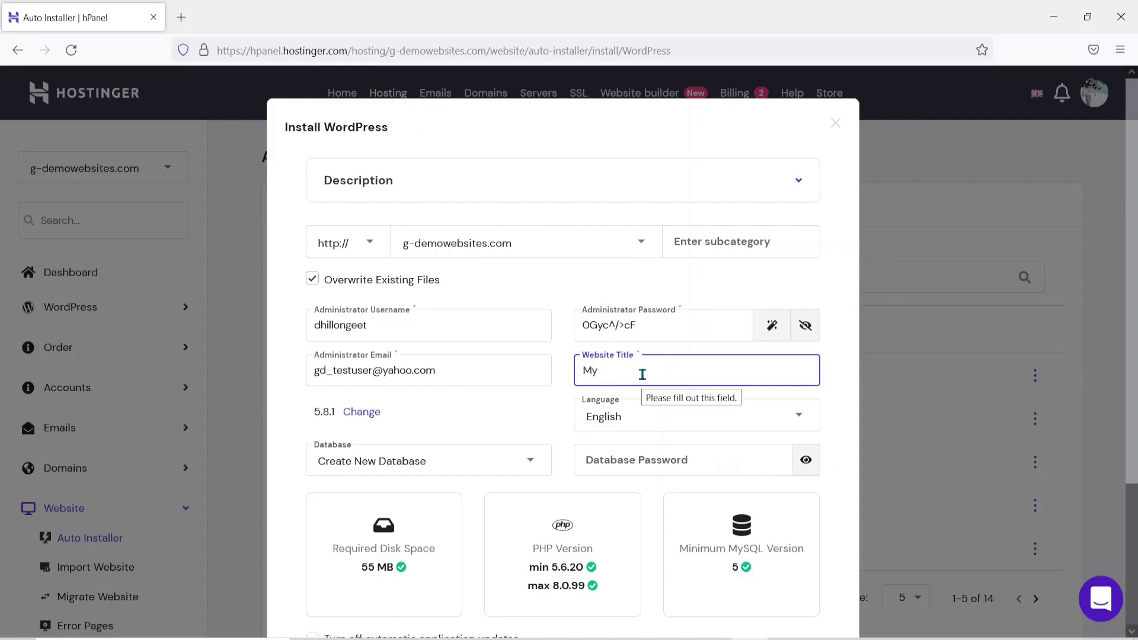
type("Site")
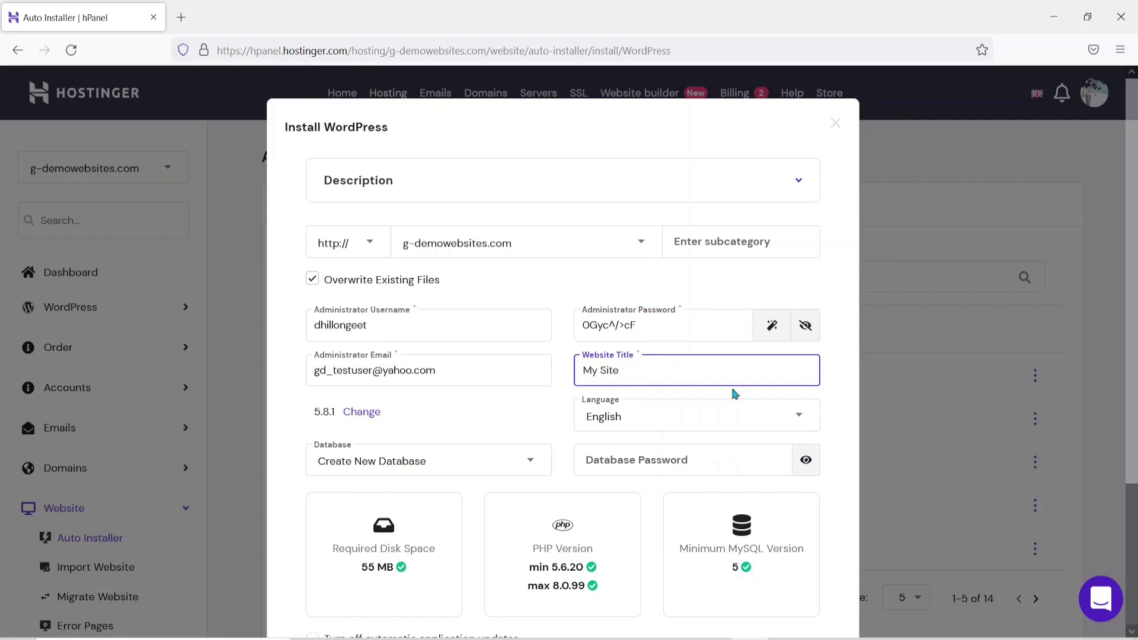
scroll(515, 442, "down", 3)
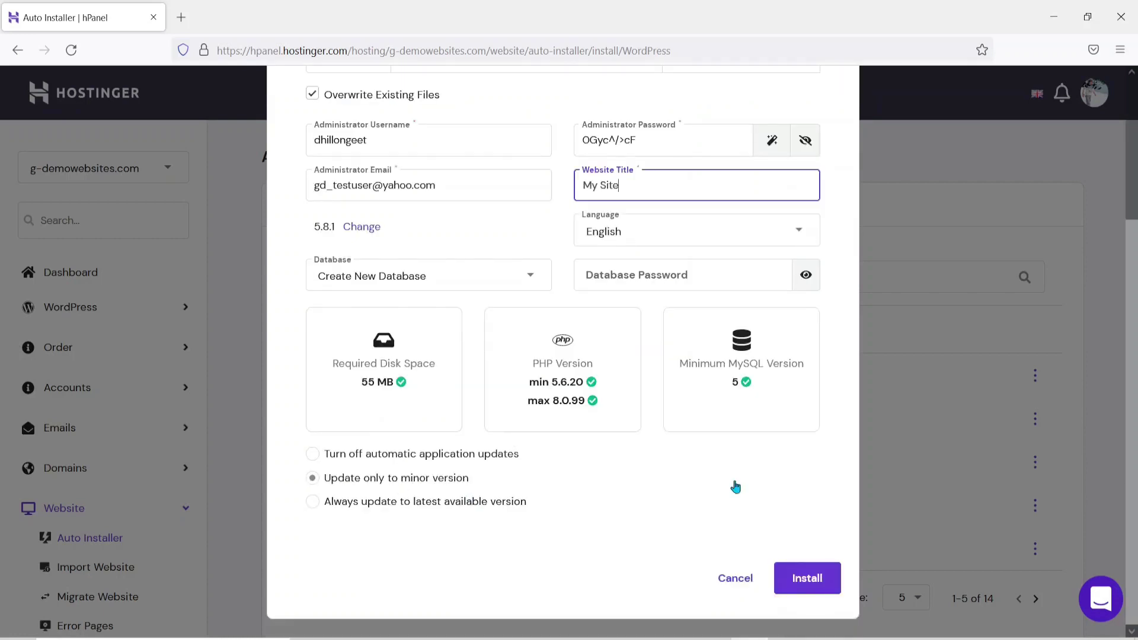
left_click(807, 588)
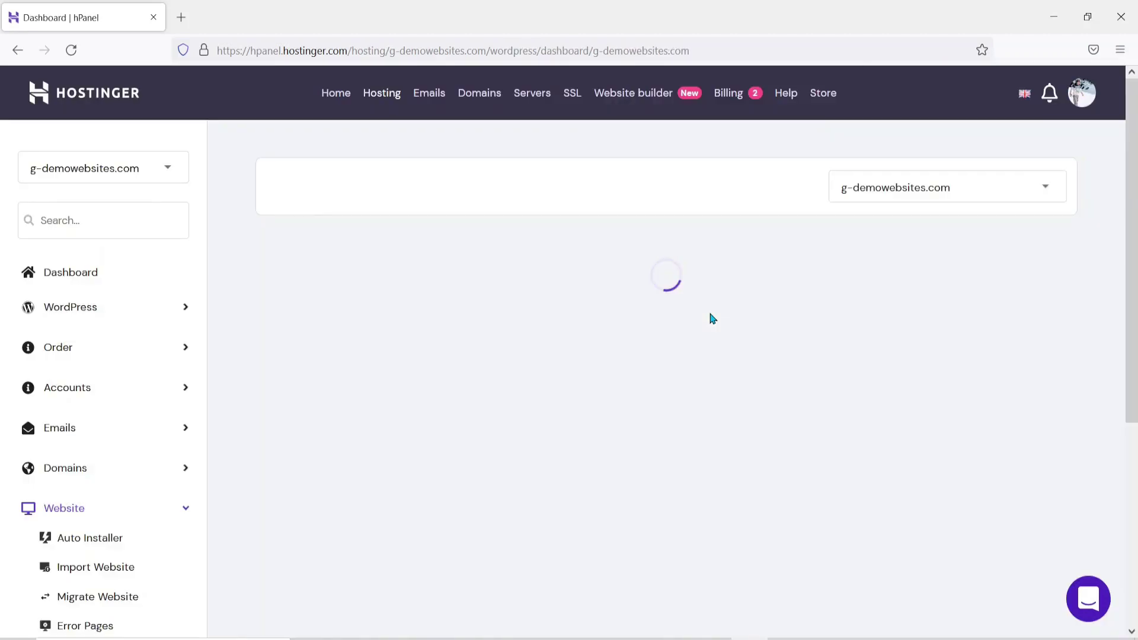
Check the finished My Site dashboard with Force HTTPS and LiteSpeed, then open WordPress admin
scroll(711, 318, "down", 1)
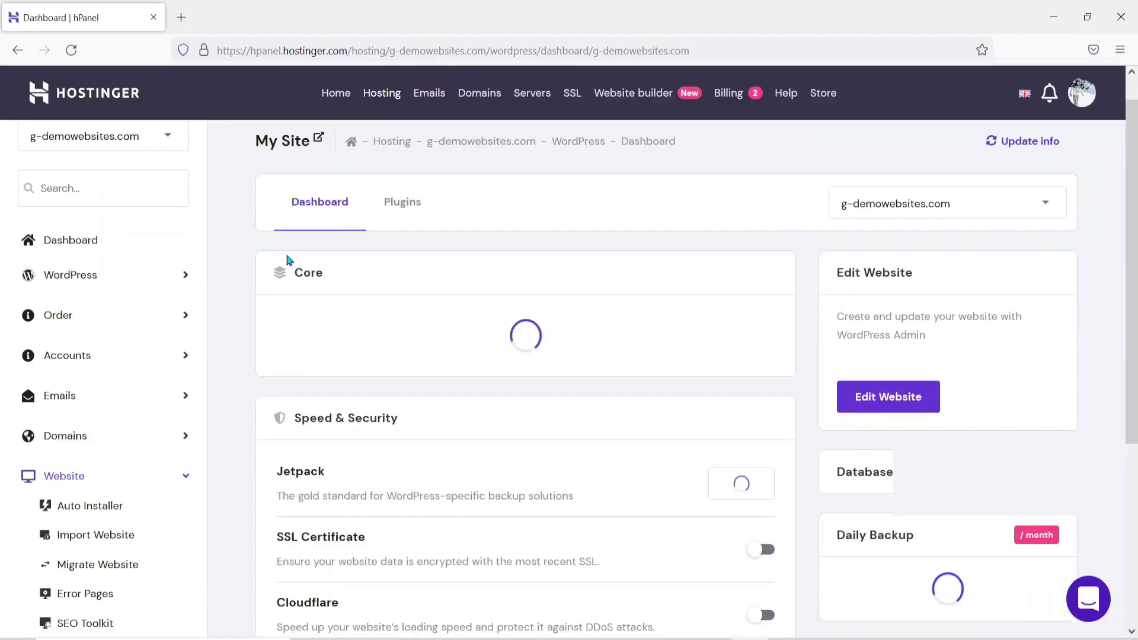
scroll(677, 411, "up", 1)
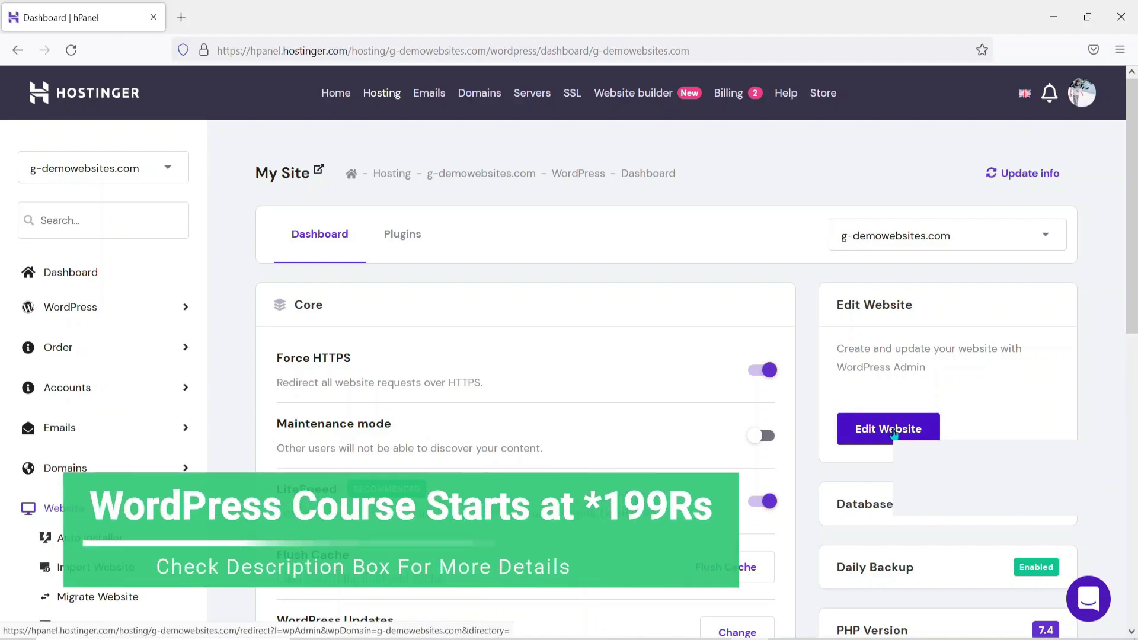
left_click(893, 433)
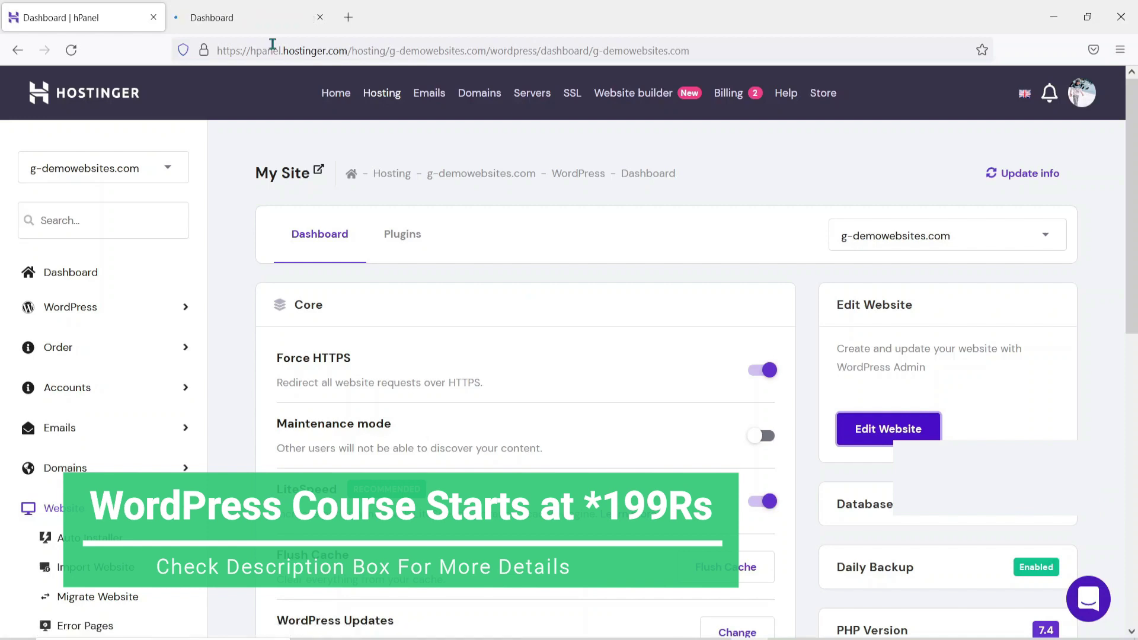
Check the WordPress admin redirect tab, return to the hPanel dashboard, and open a blank tab
left_click(261, 18)
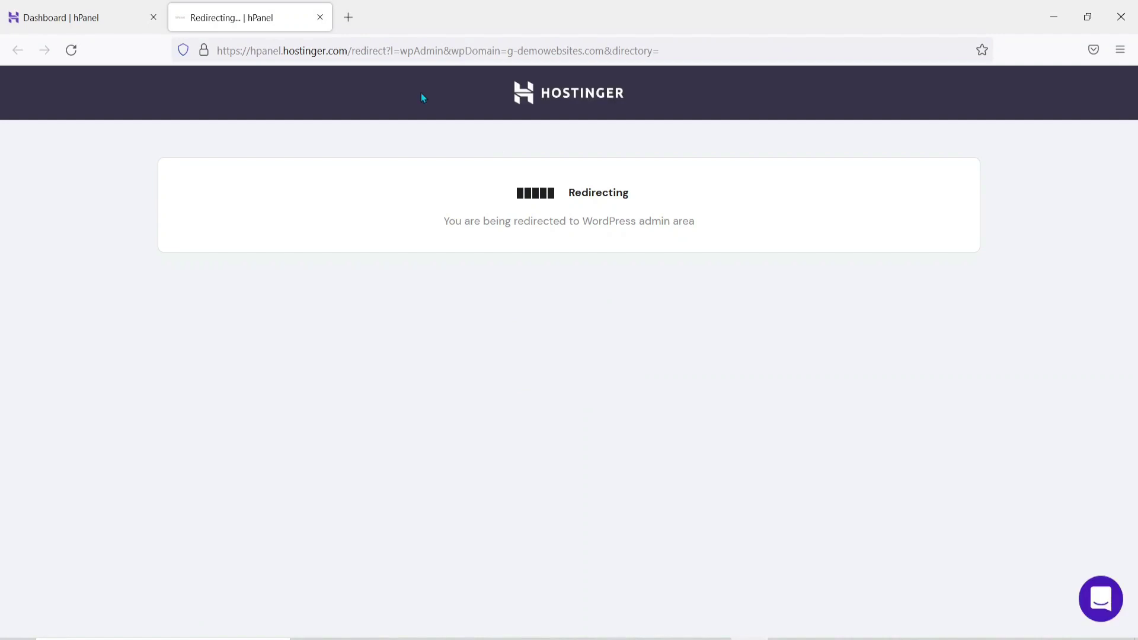
left_click(68, 8)
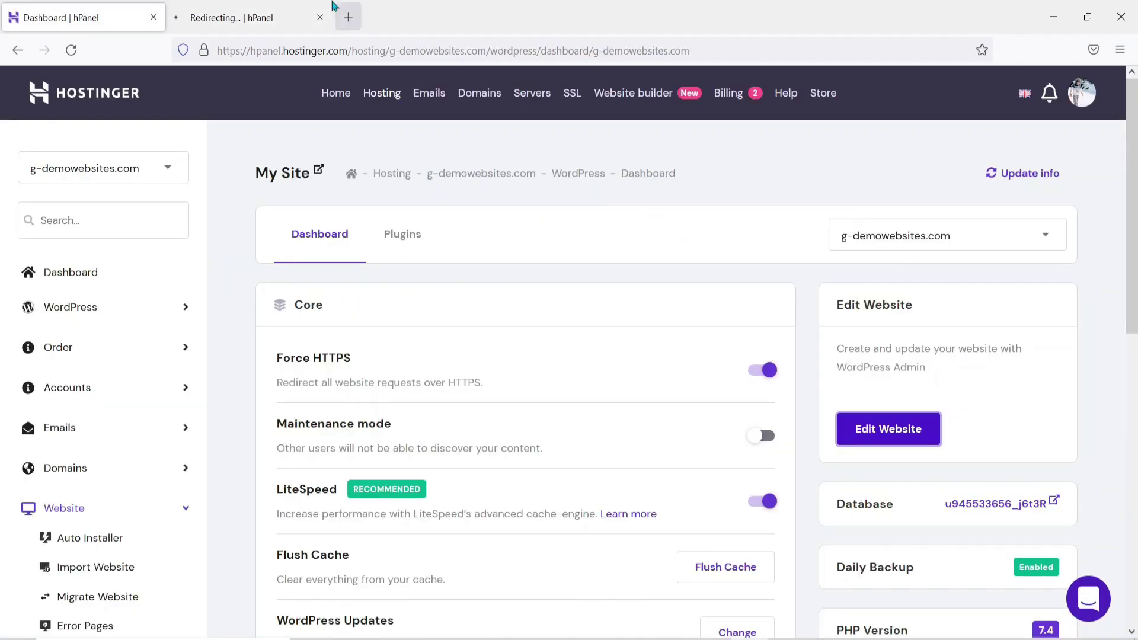
left_click(348, 17)
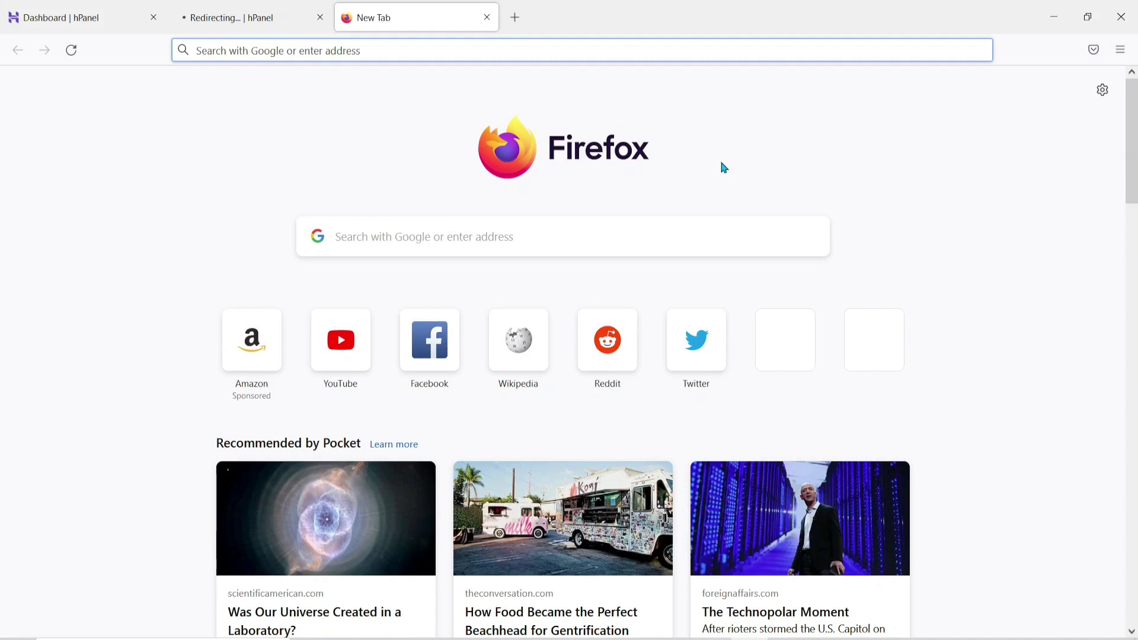
Try g-demowebsite.com/wp-admin, then /wp-login, and switch back to the AIOSEO wizard tab
type("g-demowebsite.com")
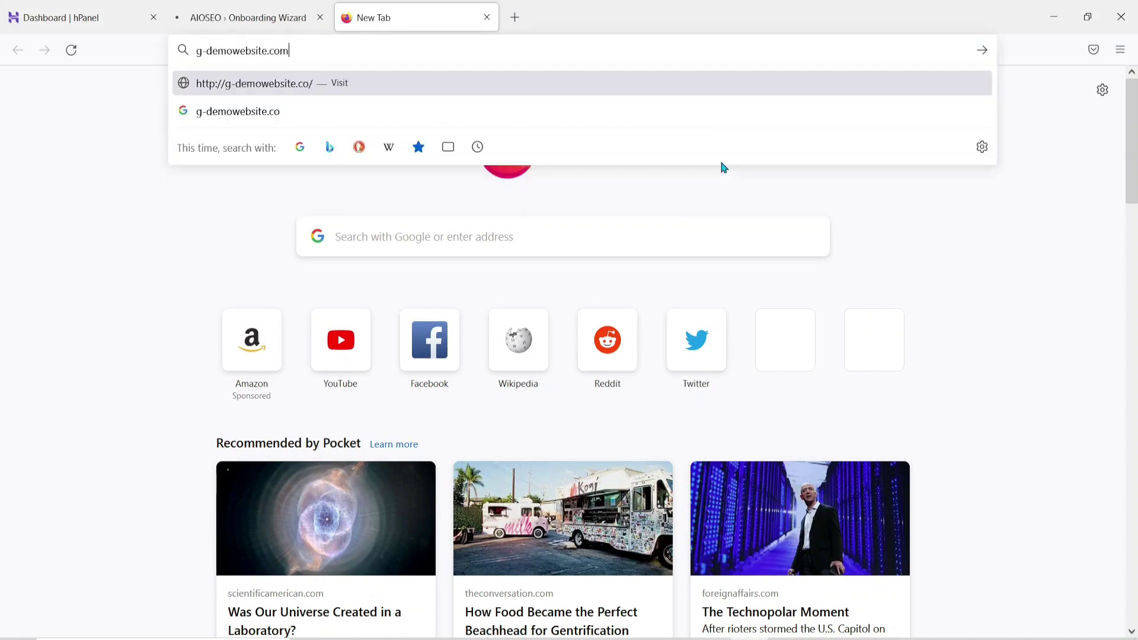
type("/wp-")
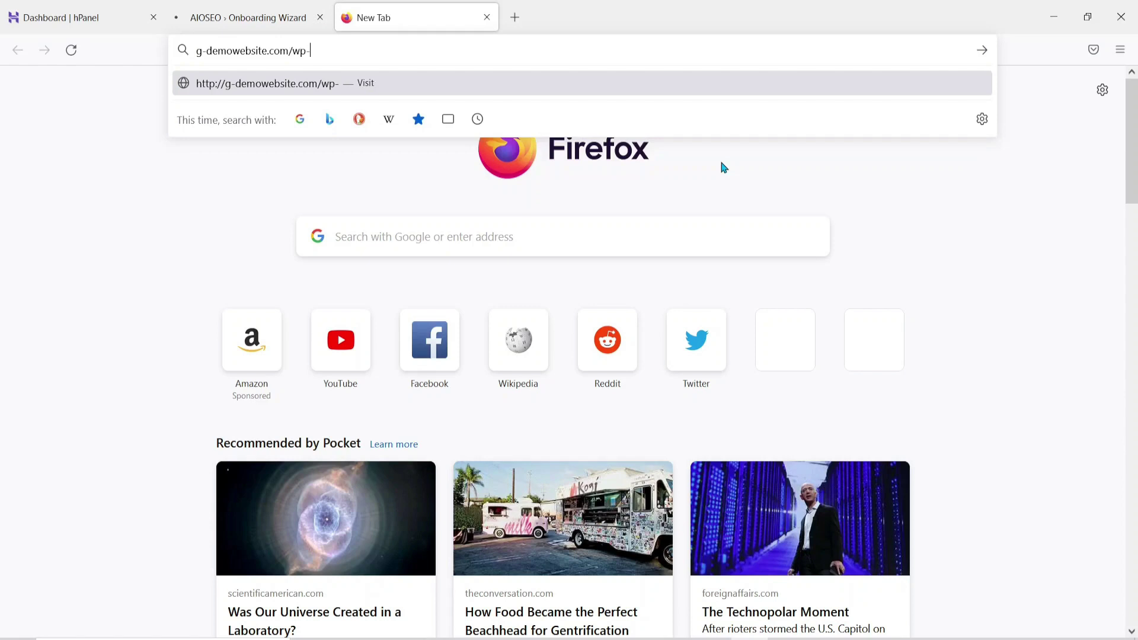
type("admin")
key("Return")
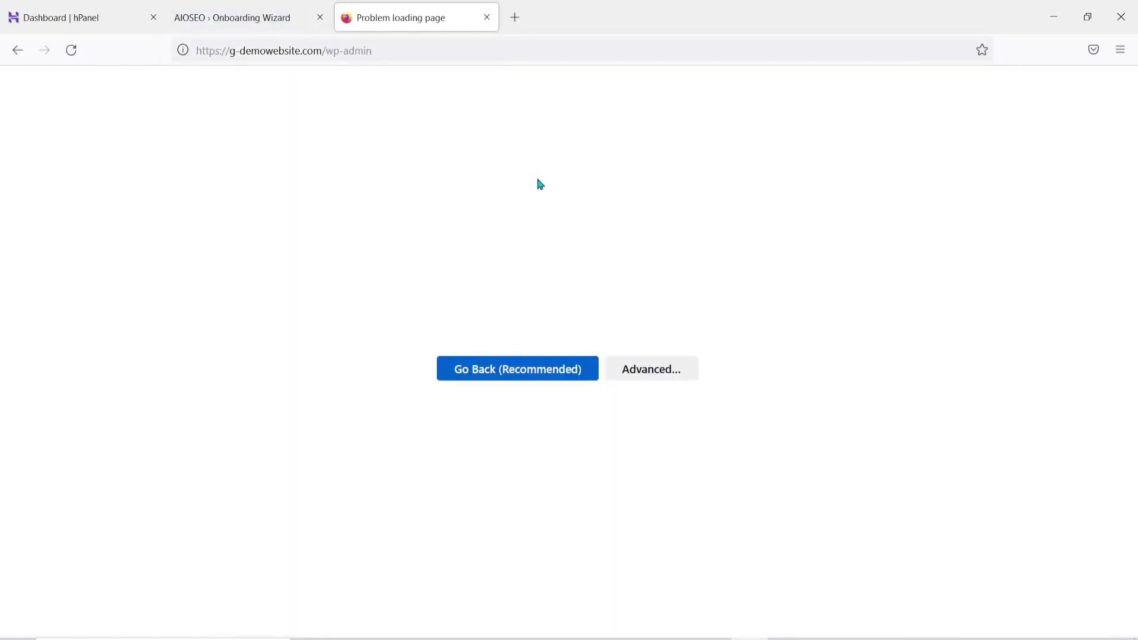
left_click(391, 49)
left_click(391, 49)
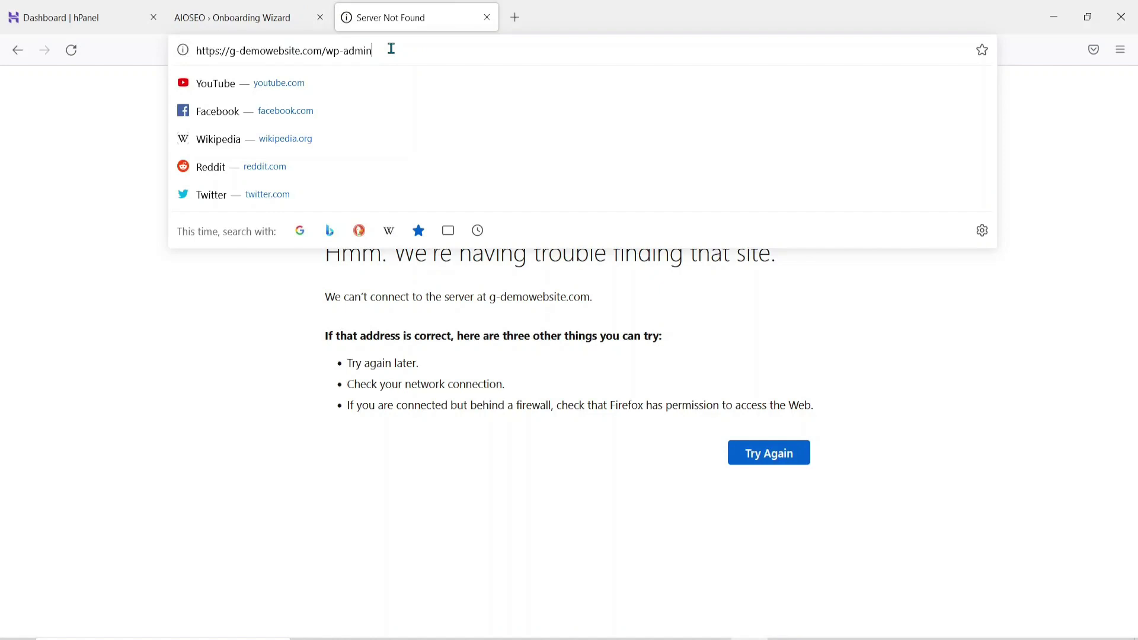
key("BackSpace")
key("BackSpace")
key("BackSpace")
key("BackSpace")
key("BackSpace")
type("login")
key("Return")
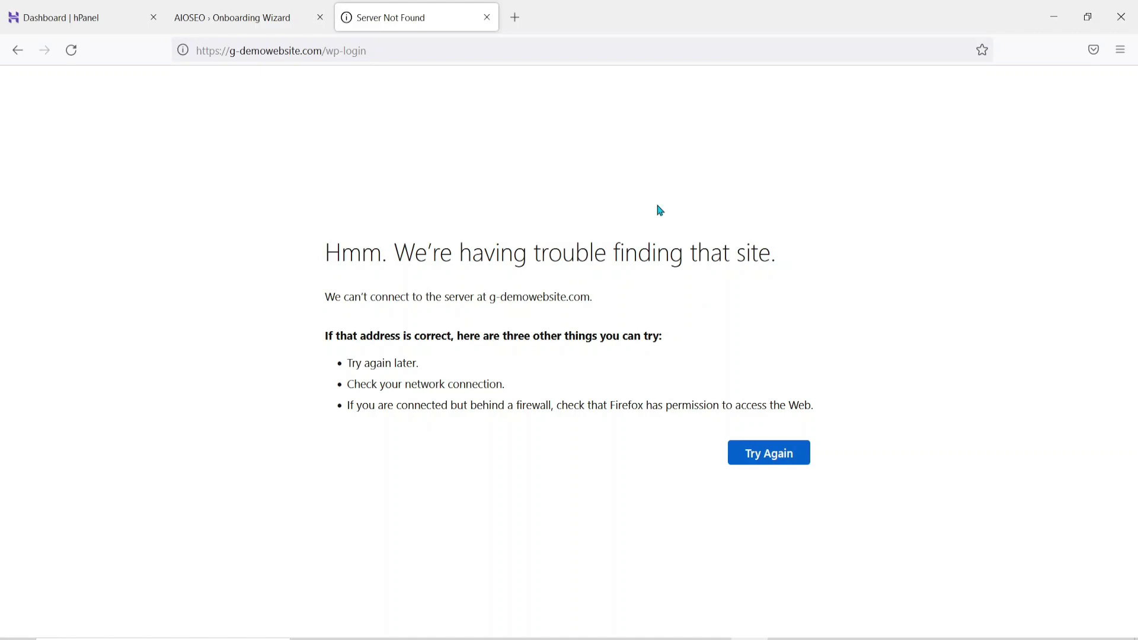
key("ctrl+shift+Tab")
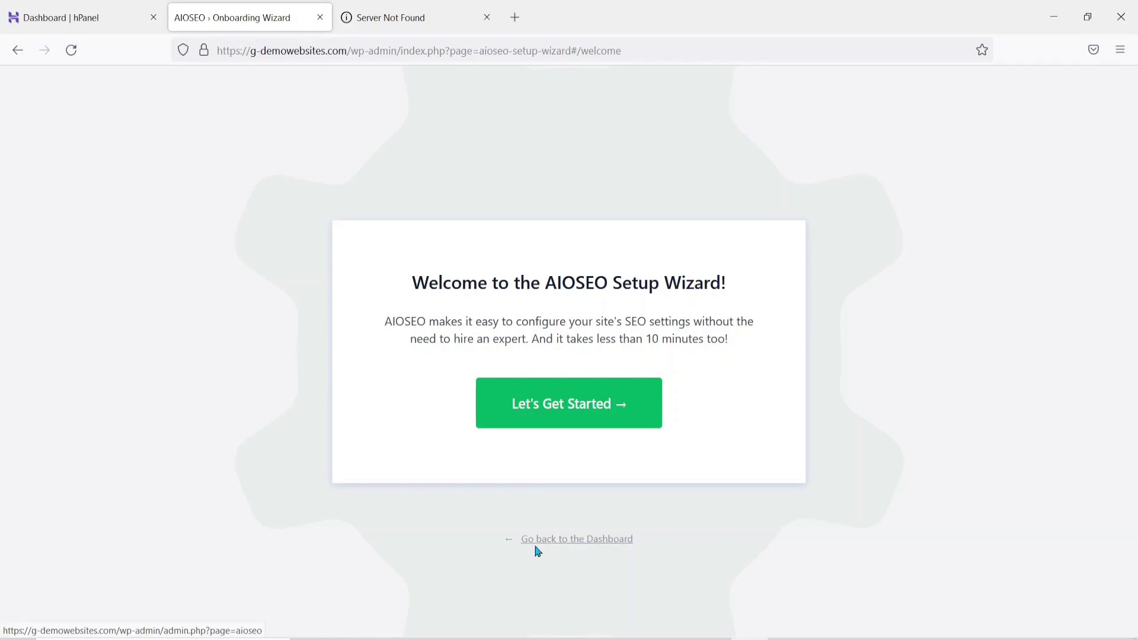
Exit the AIOSEO setup wizard to the All in One SEO dashboard and scroll through it
left_click(558, 545)
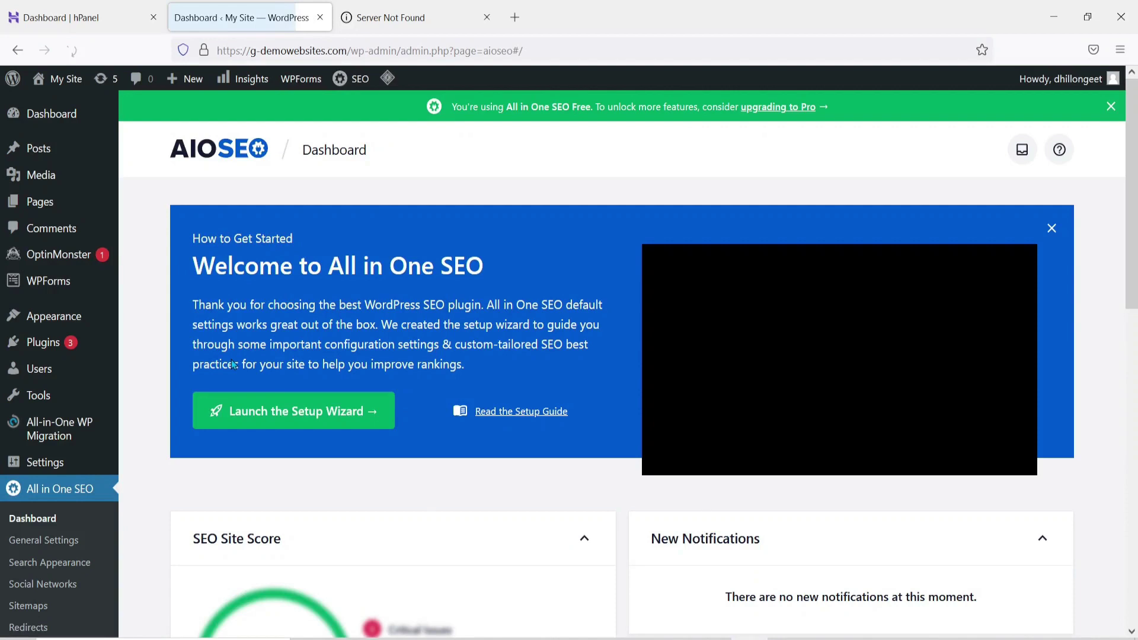
scroll(232, 365, "down", 6)
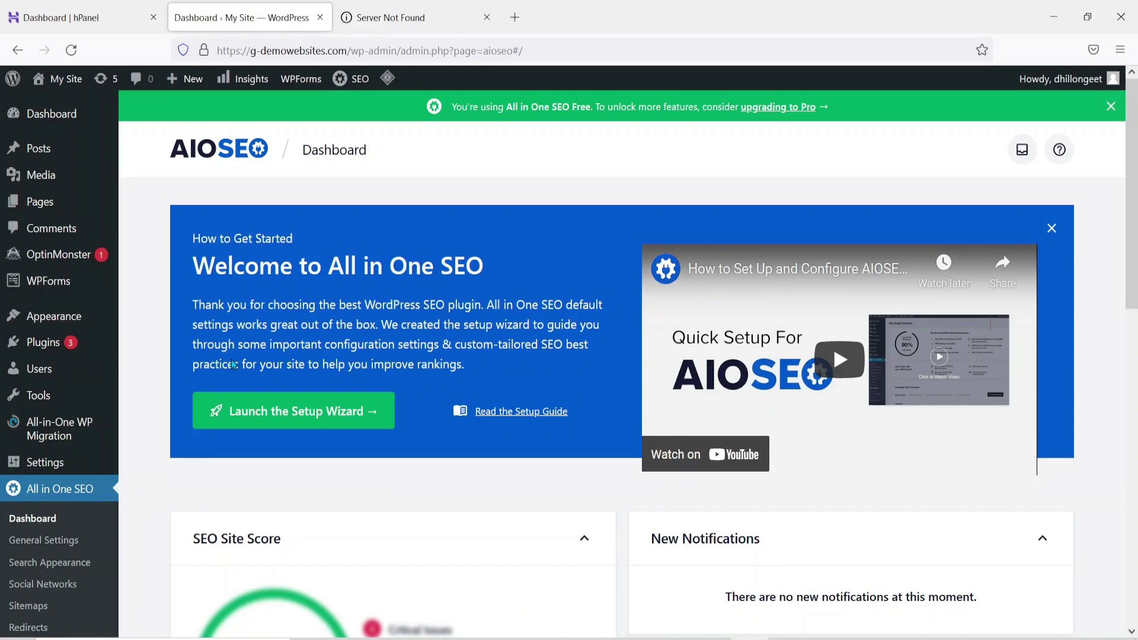
mouse_move(52, 315)
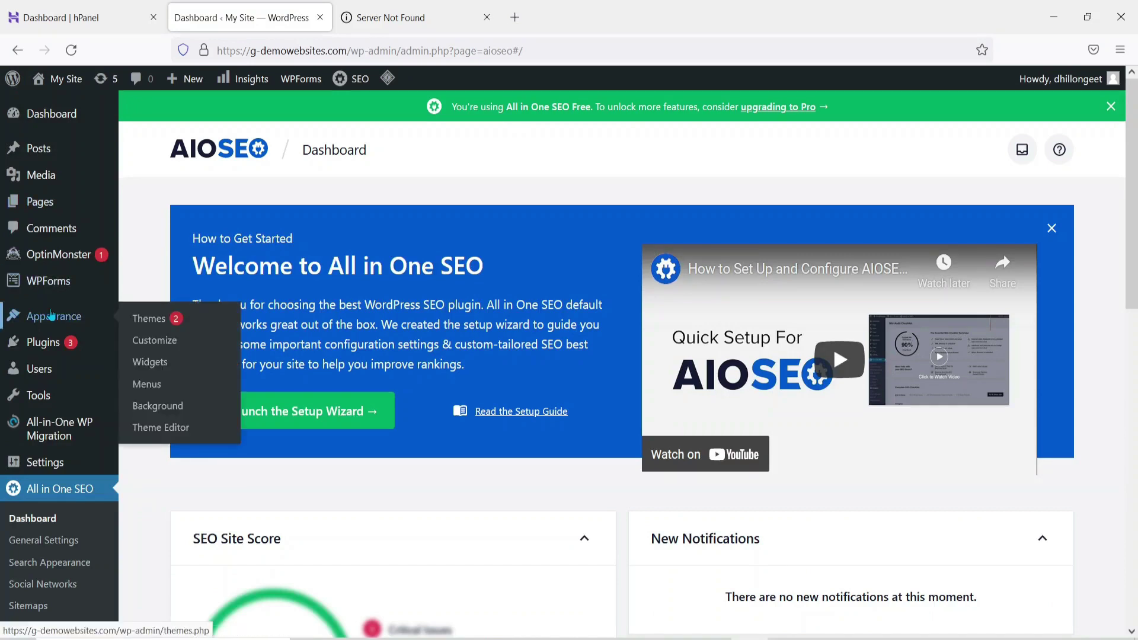
mouse_move(105, 365)
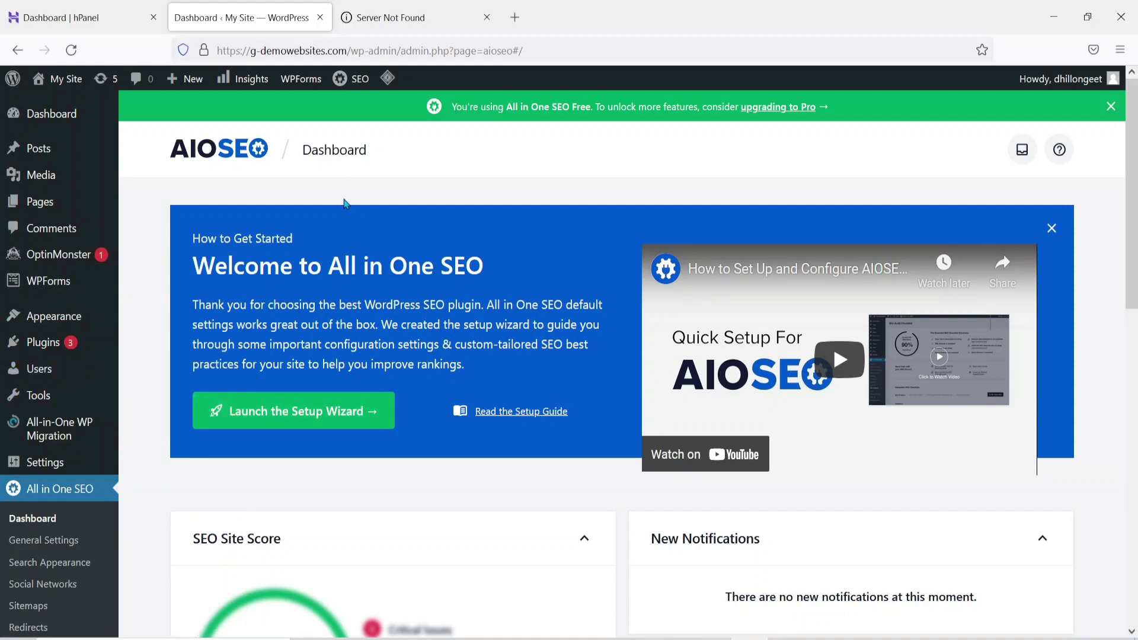
Inspect the https wp-login address on the Server Not Found tab, then return to hPanel's SSL list
left_click(422, 30)
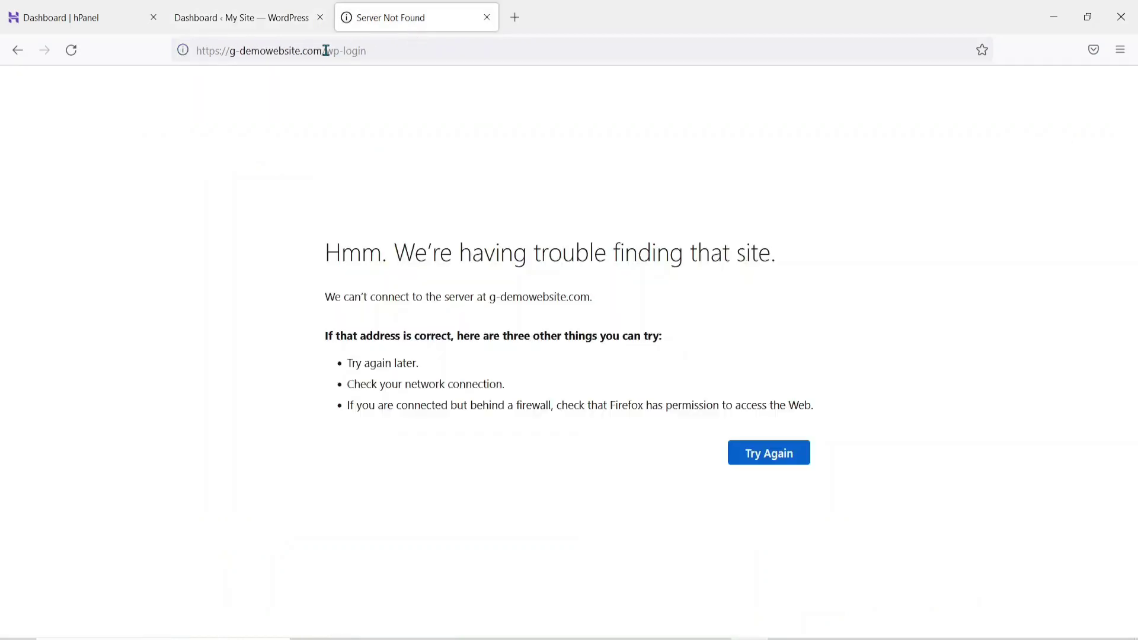
left_click_drag(325, 50, 368, 51)
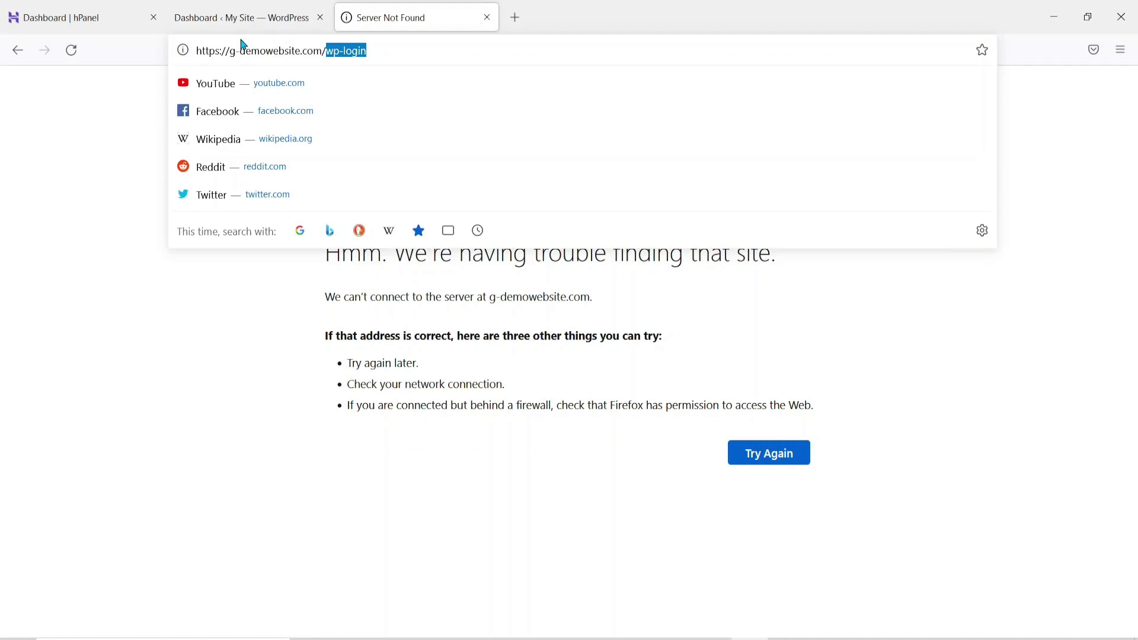
left_click(219, 53)
left_click(32, 6)
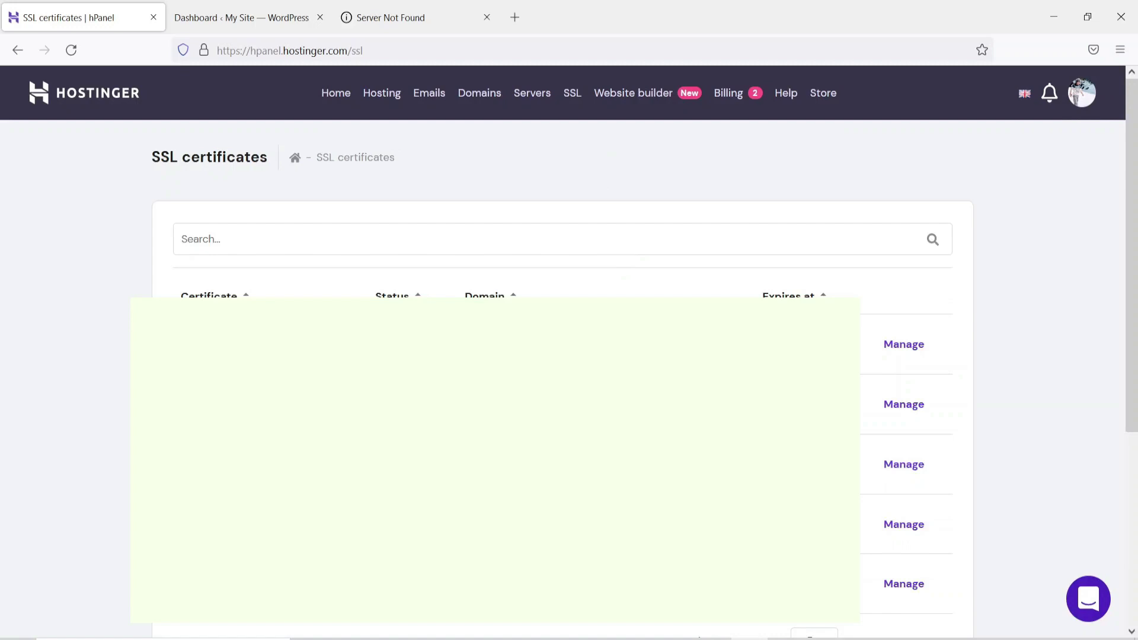
Open SSL management for the first g-demowebsites.com certificate, view and dismiss the purchase offer, then return Home
left_click(905, 340)
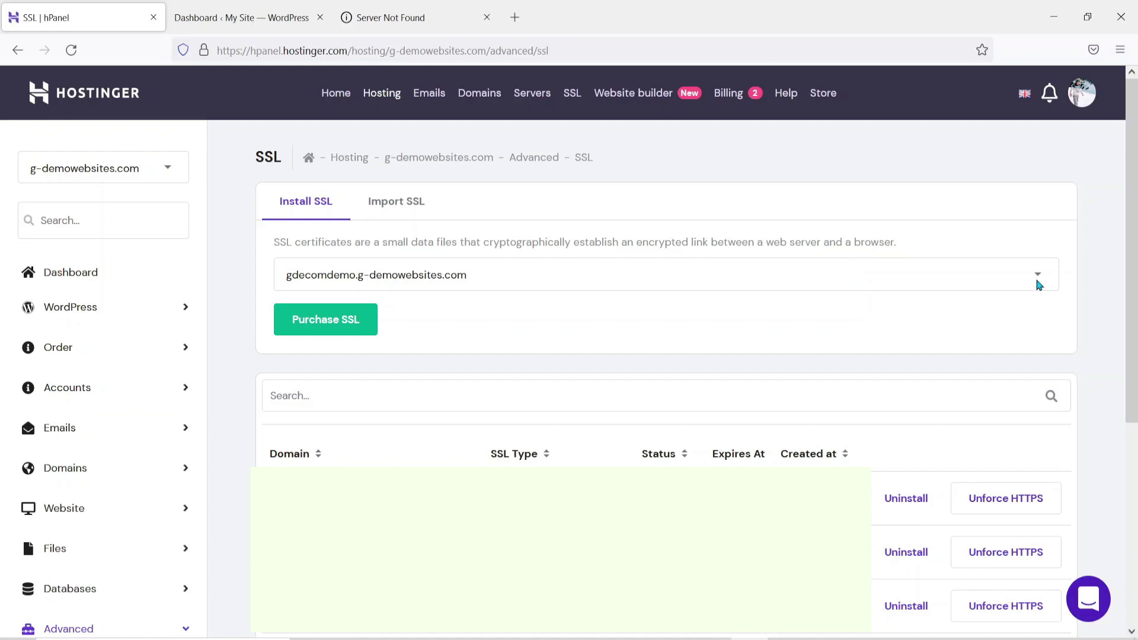
left_click(322, 330)
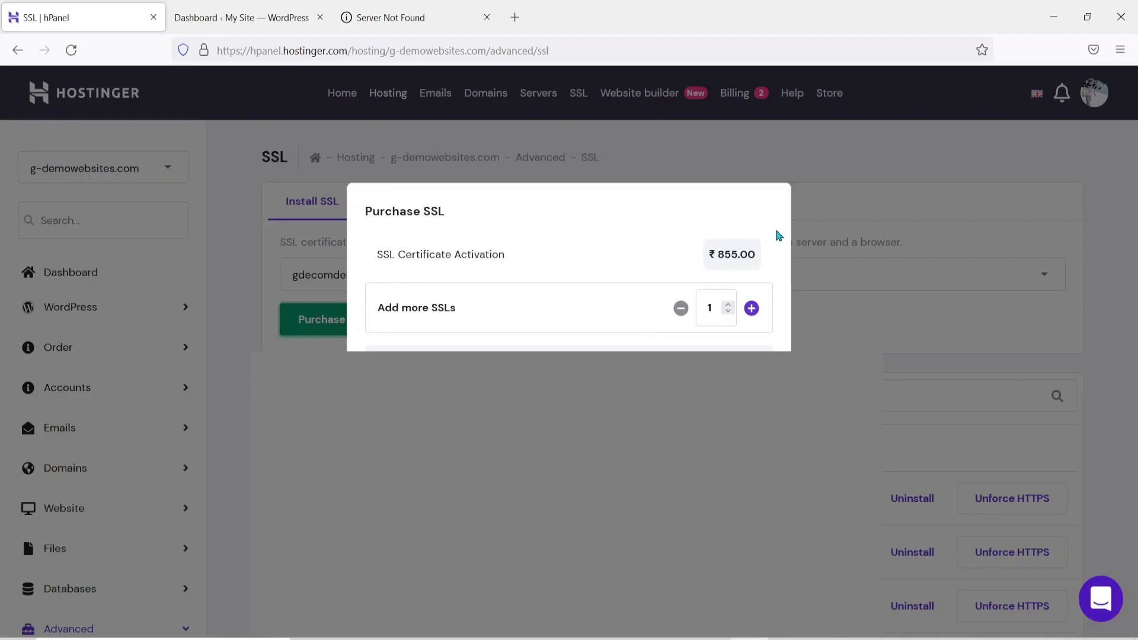
left_click(829, 347)
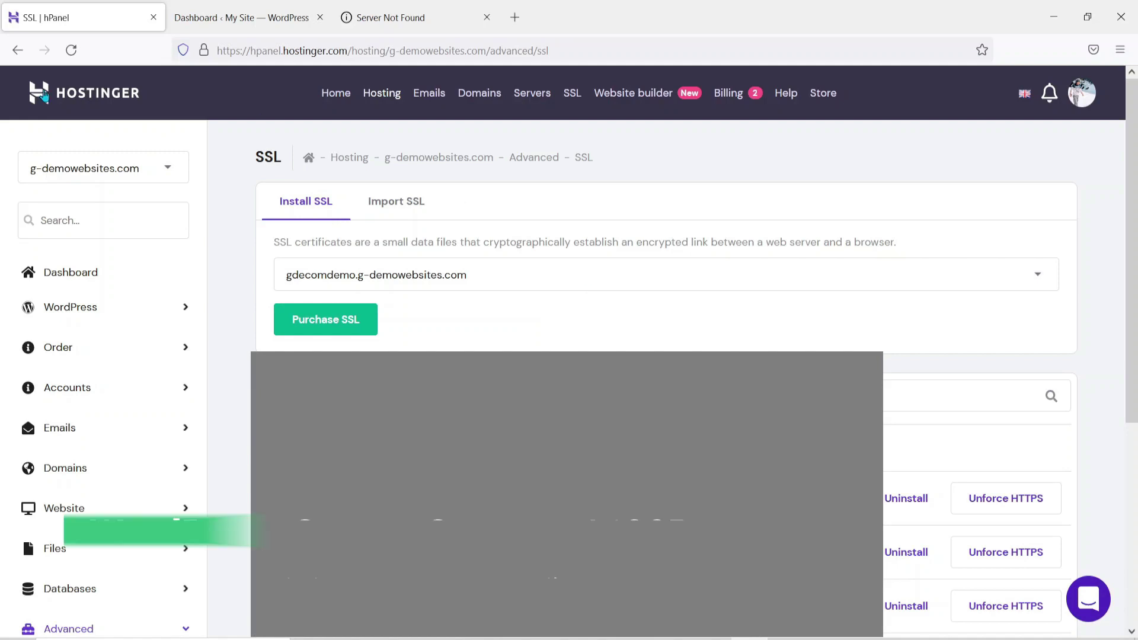
left_click(344, 101)
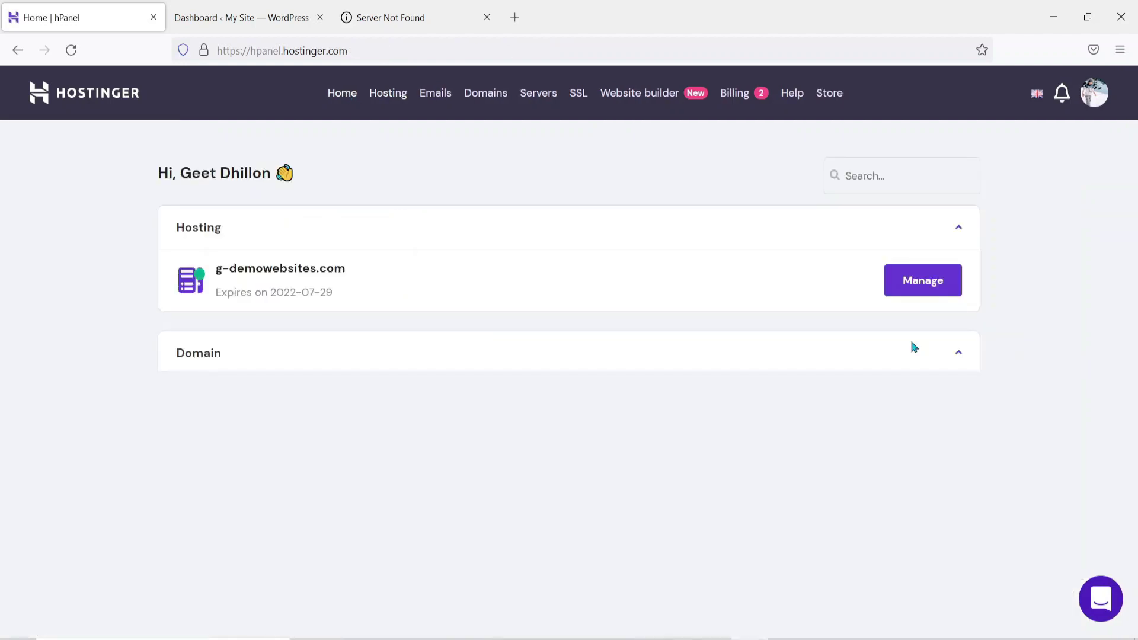
Collapse the Domain card and open management for the g-demowebsites.com hosting plan
left_click(944, 347)
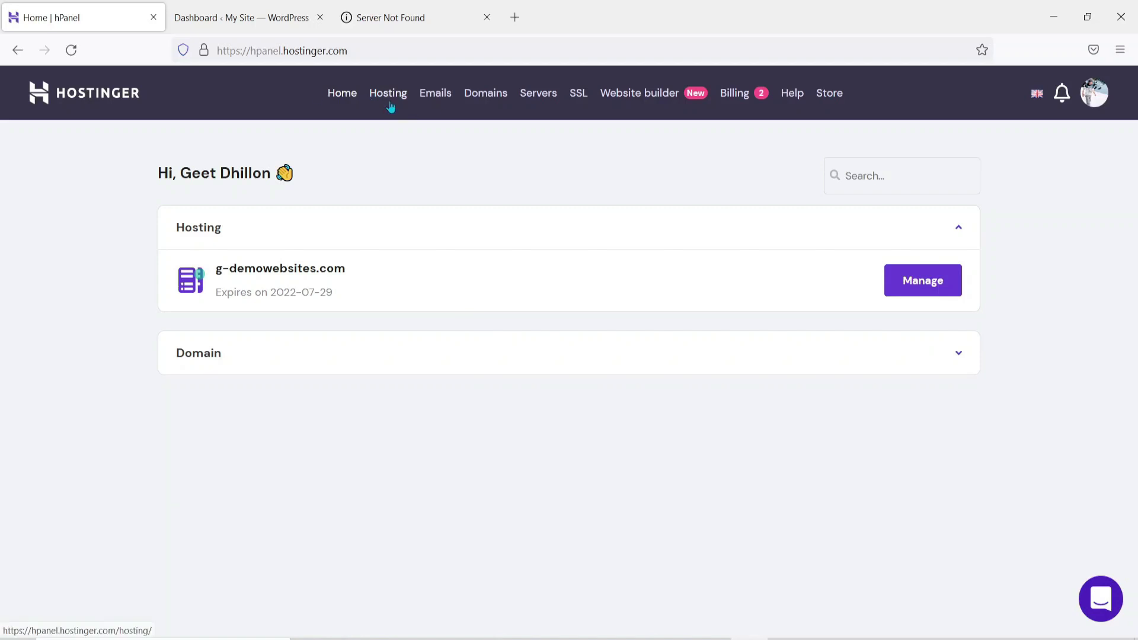
left_click(919, 282)
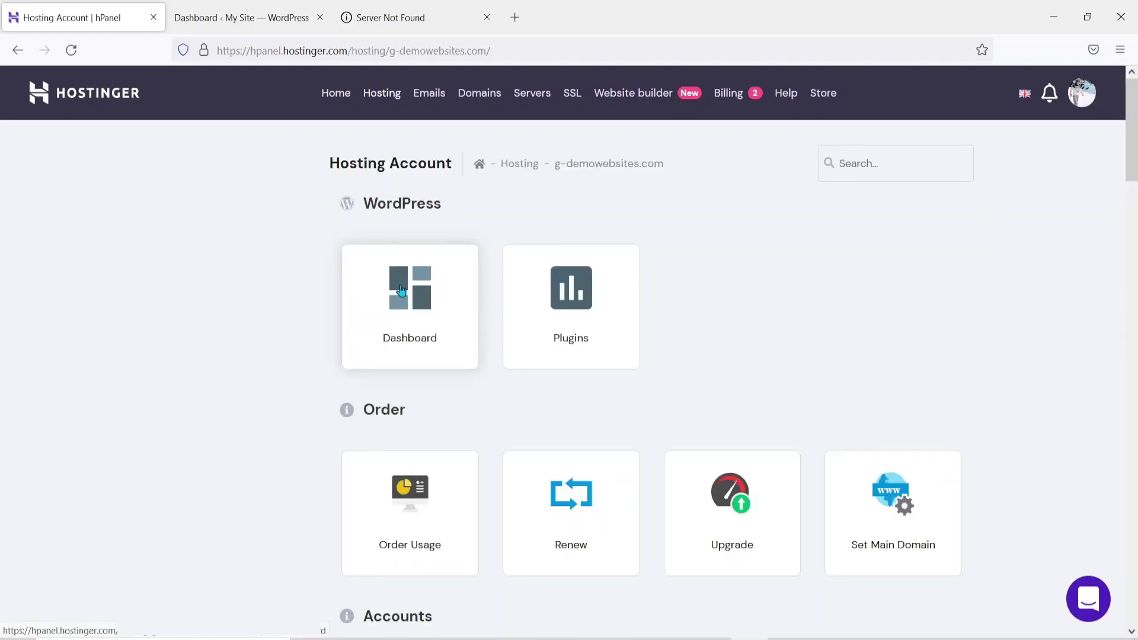
scroll(715, 323, "down", 20)
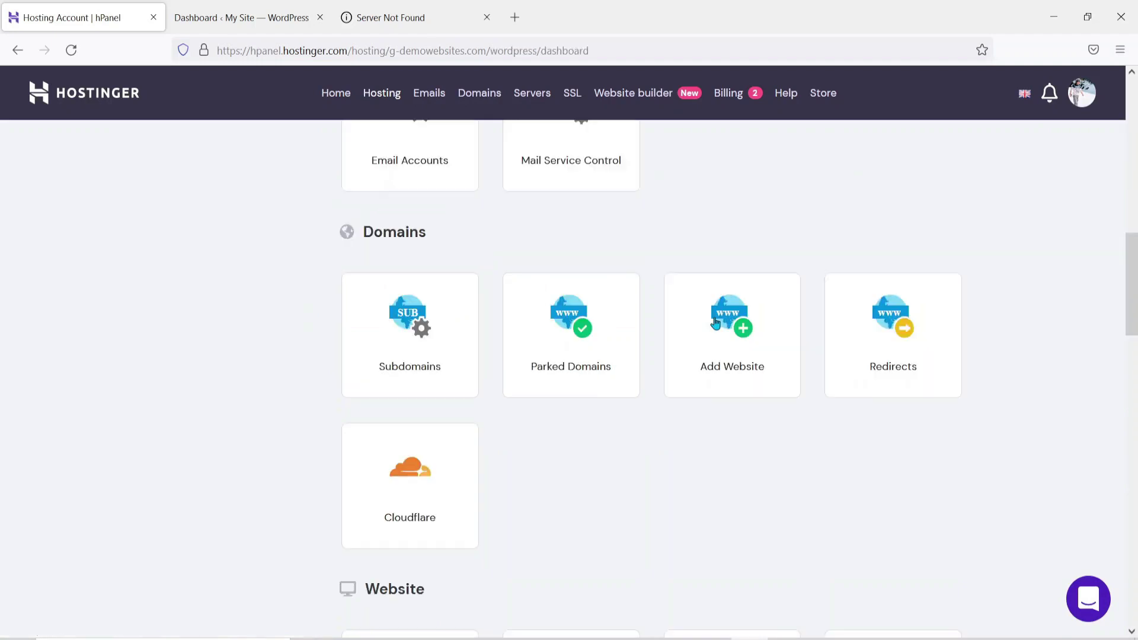
scroll(418, 139, "down", 2)
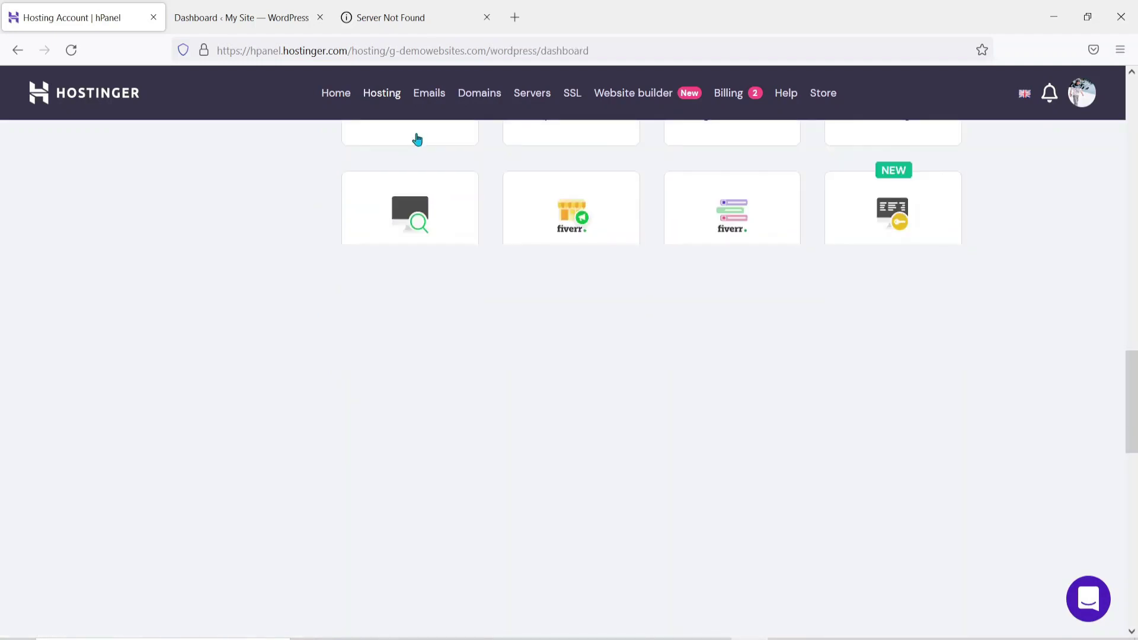
Open the site's WordPress overview, where Force HTTPS shows as enabled, then return to WP Admin
left_click(417, 138)
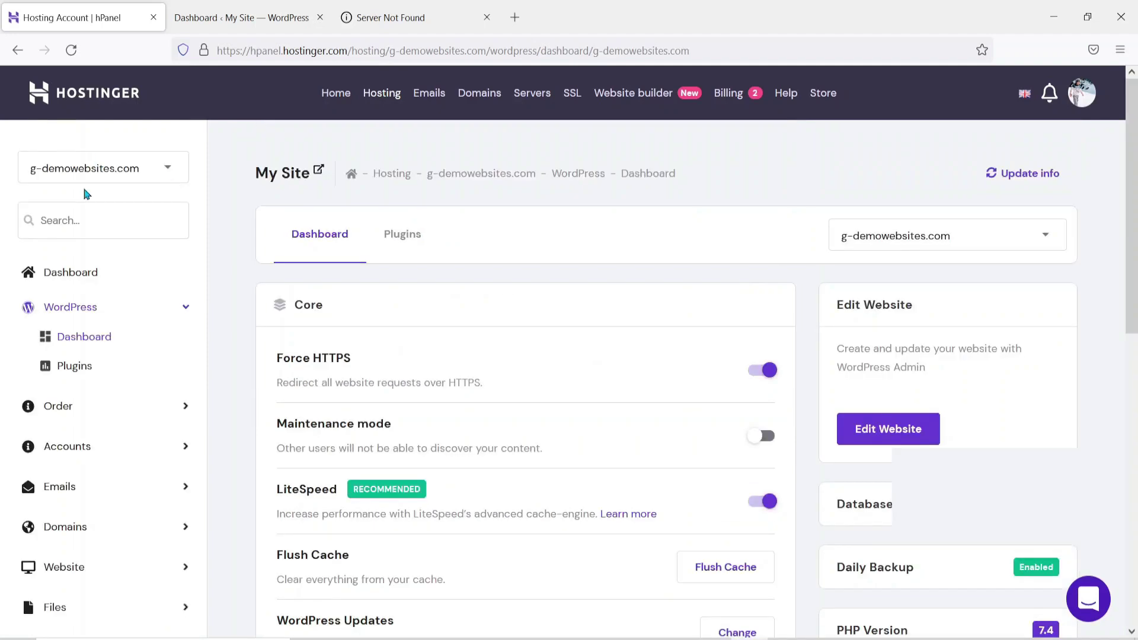
scroll(1005, 357, "down", 1)
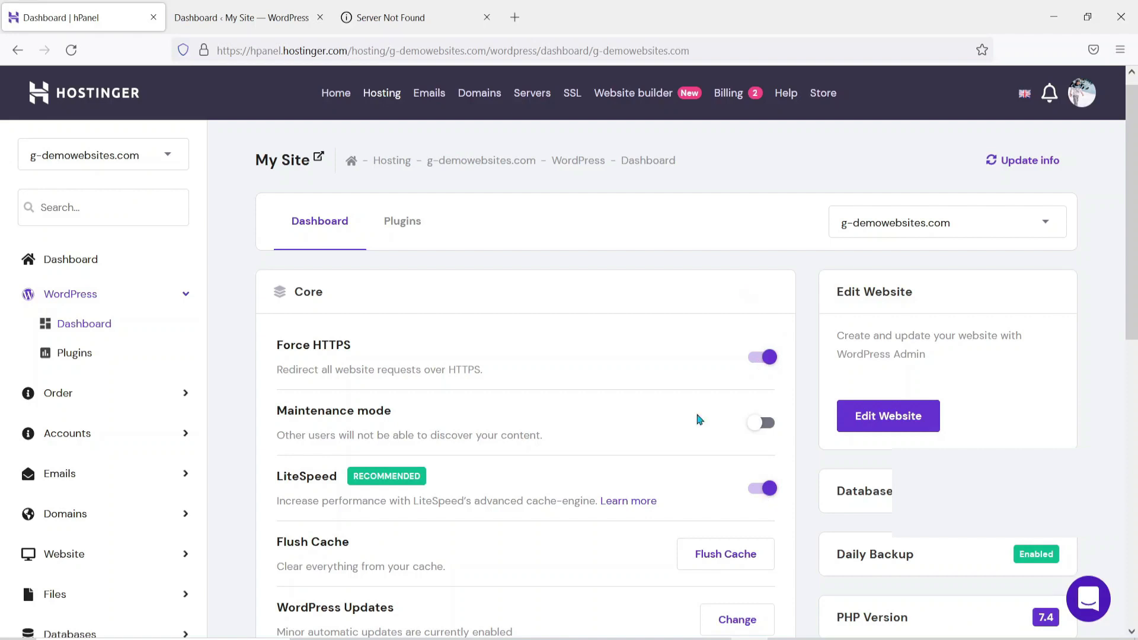
scroll(990, 411, "up", 1)
scroll(995, 413, "up", 1)
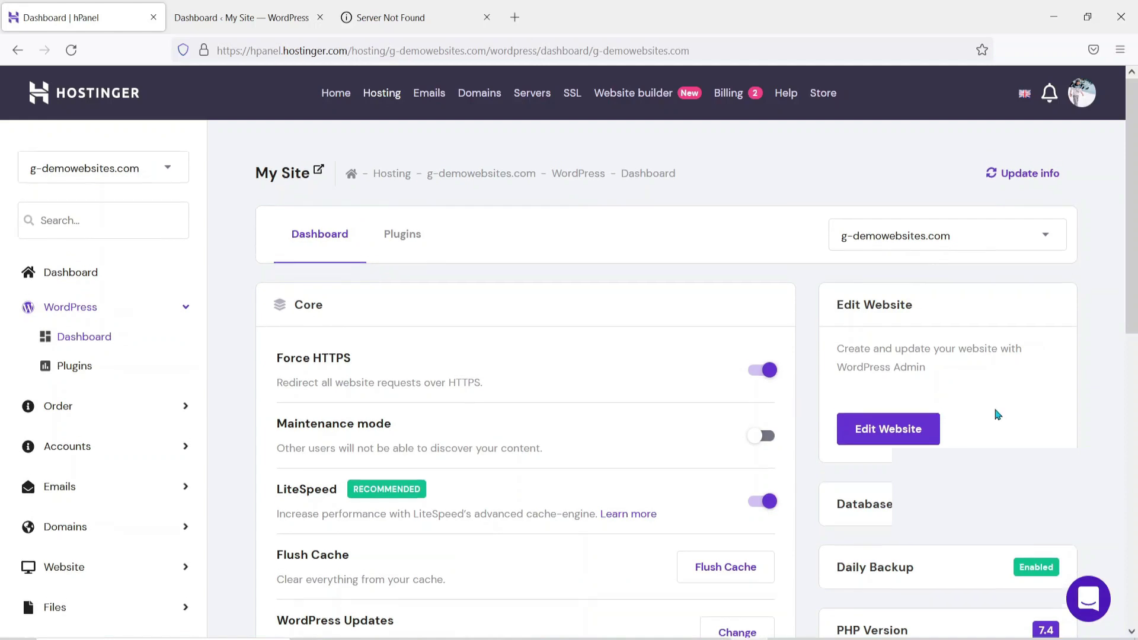
left_click(249, 18)
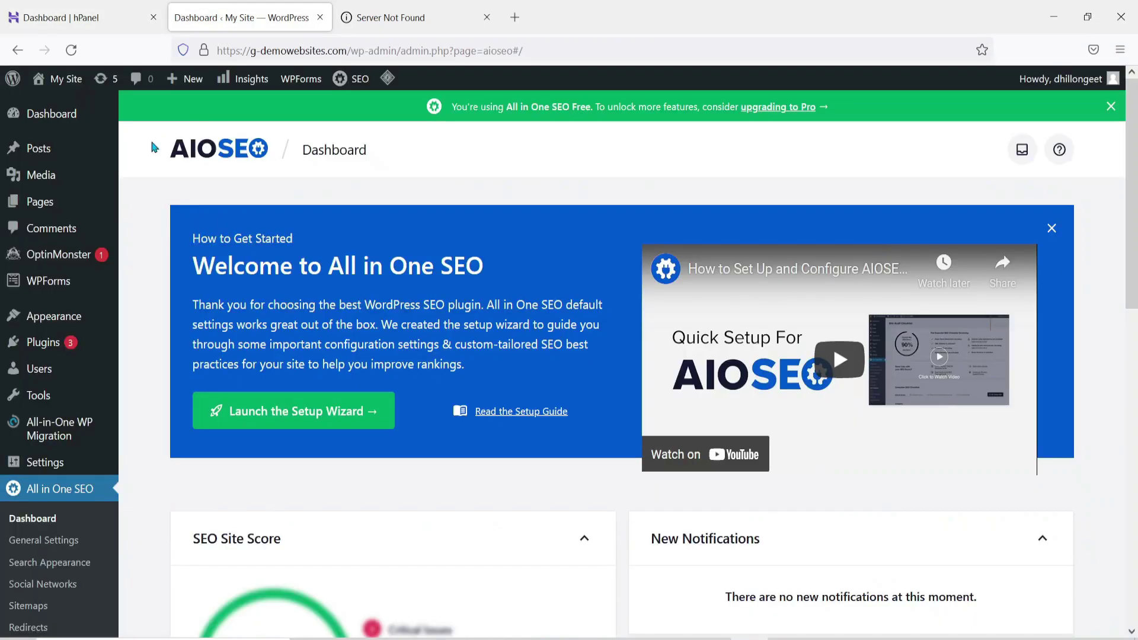
Revisit the Server Not Found, AIOSEO and hPanel tabs, then advance the slideshow to the Thank You slide
left_click(415, 9)
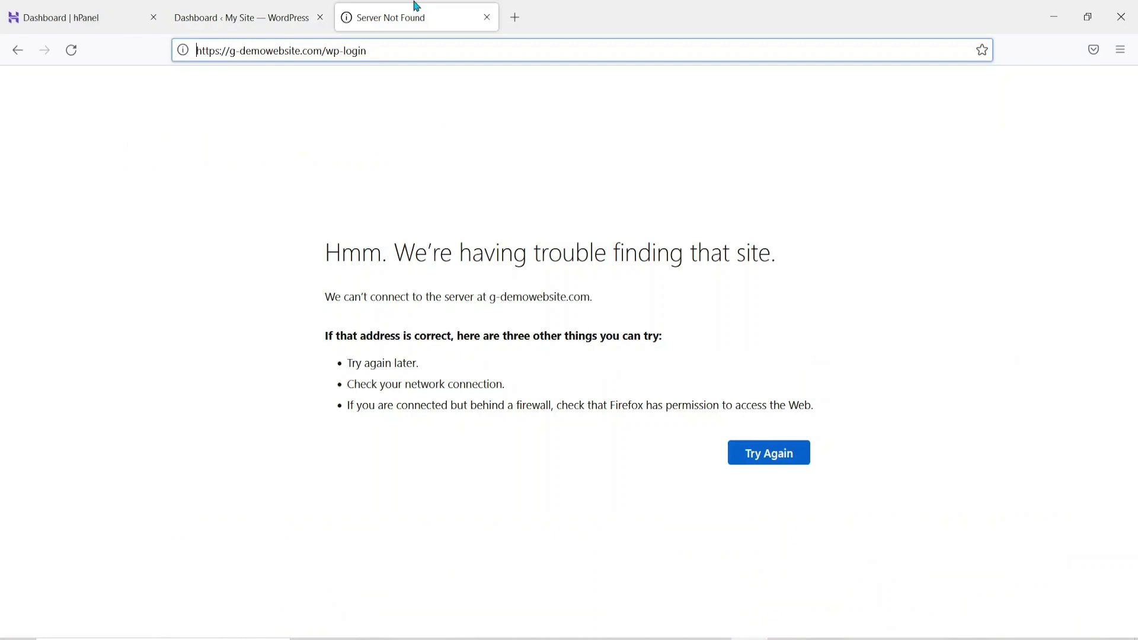
left_click(298, 6)
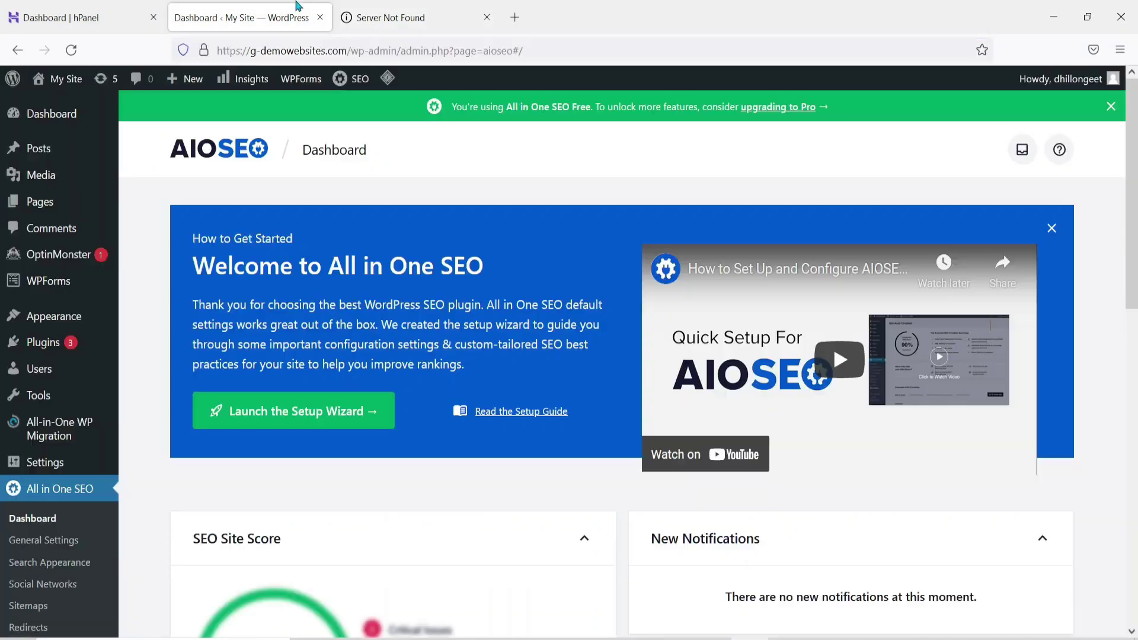
left_click(31, 6)
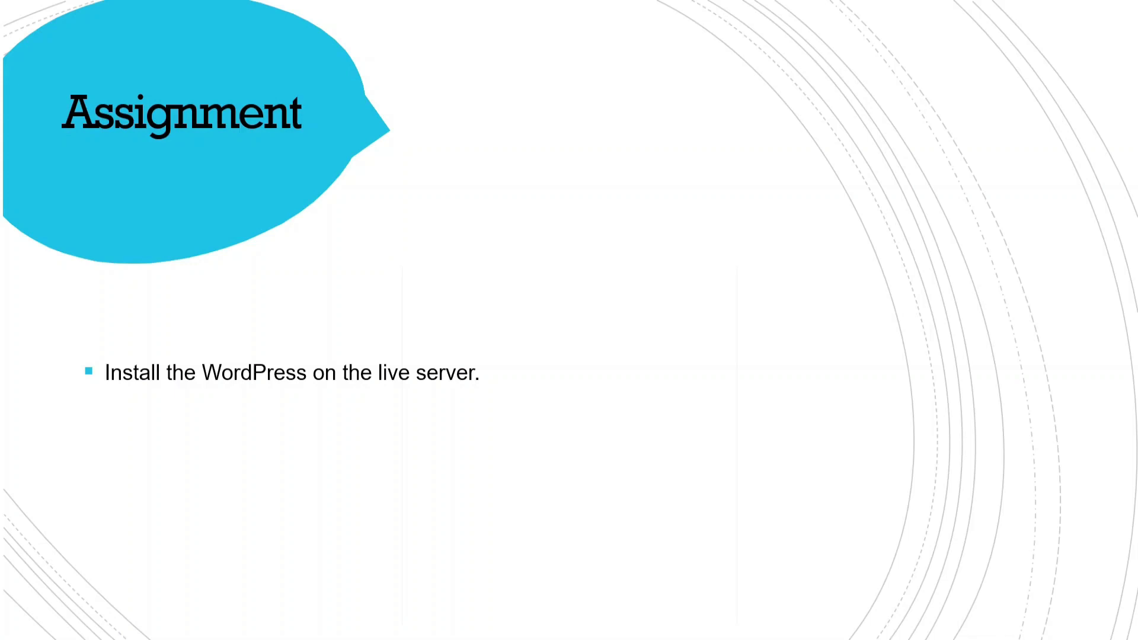
key("Right")
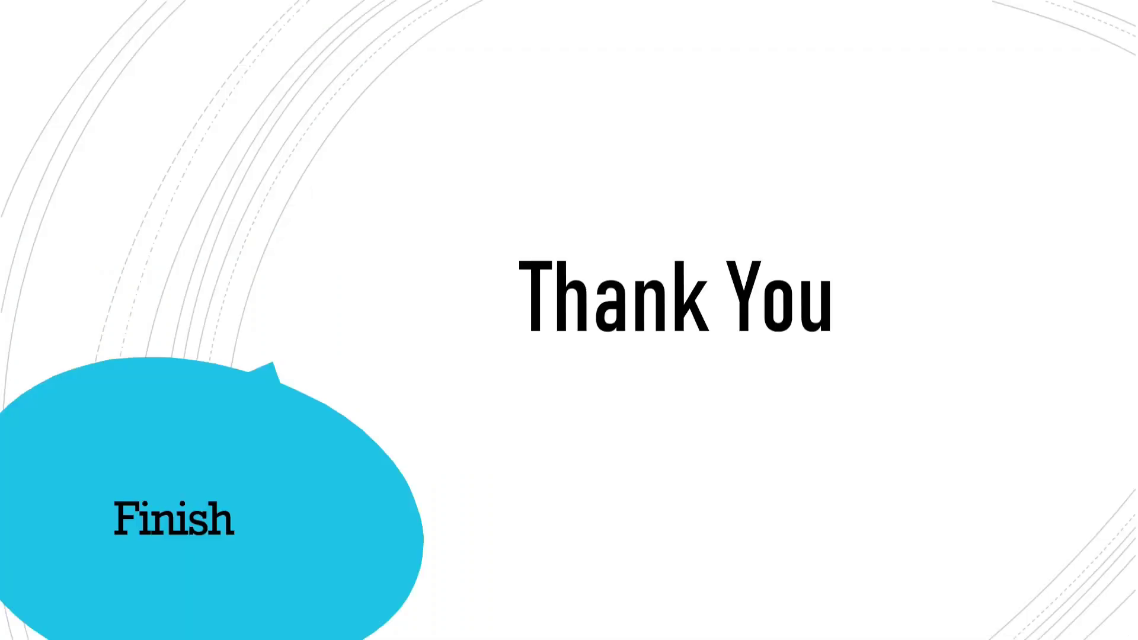